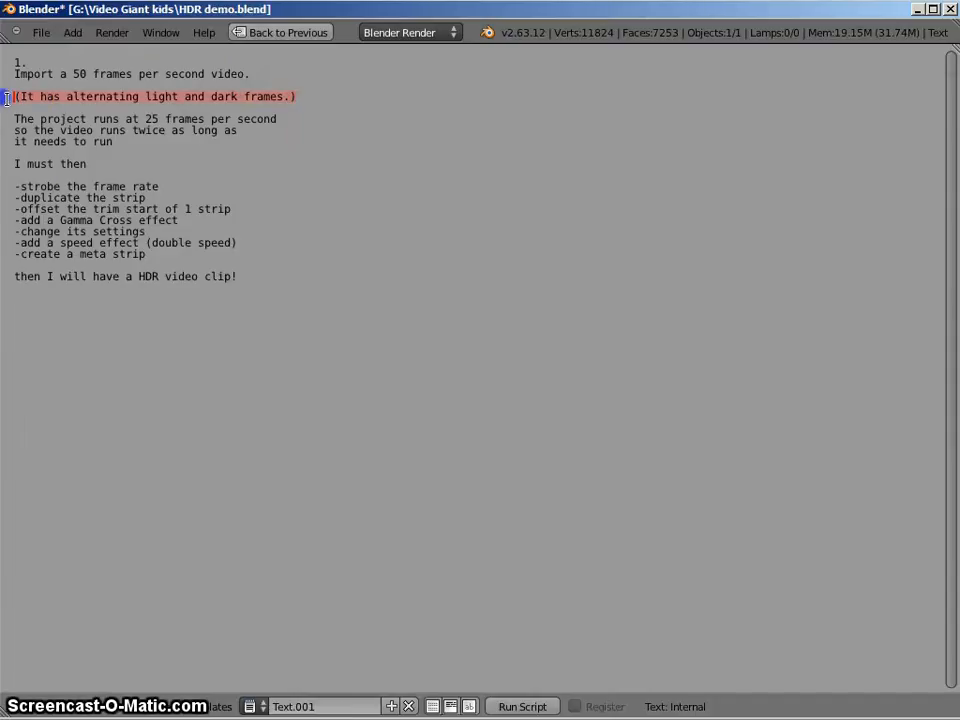
# Highlight the closing HDR video clip line in the notes and restore the multi-area video editing layout.
pyautogui.click(293, 119)
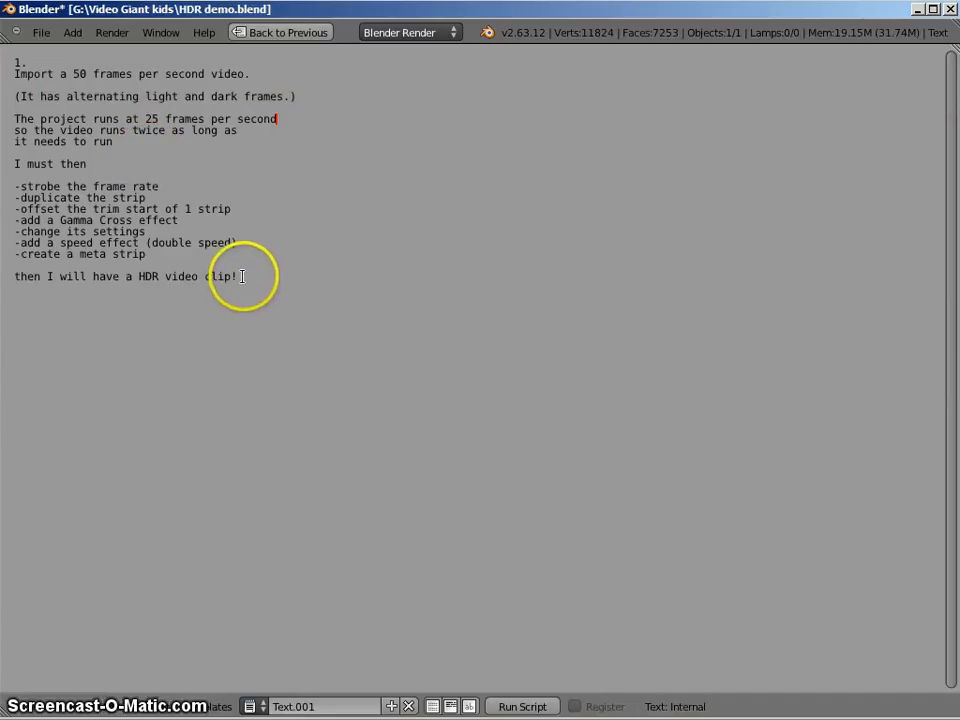
pyautogui.moveTo(172, 284); pyautogui.dragTo(17, 276)
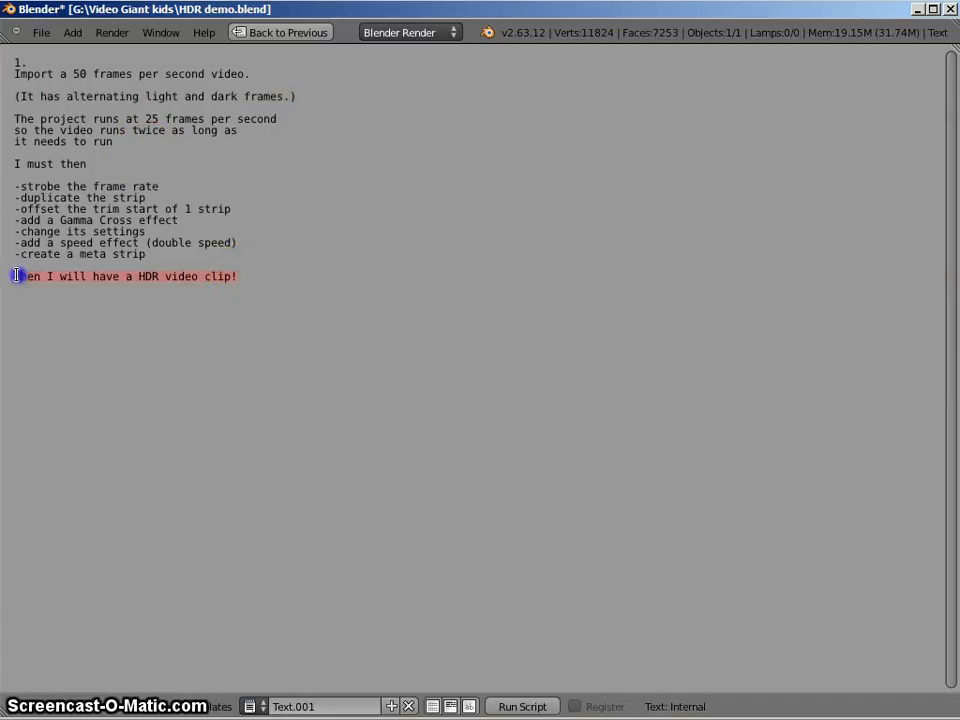
pyautogui.hotkey('ctrl', 'Up')
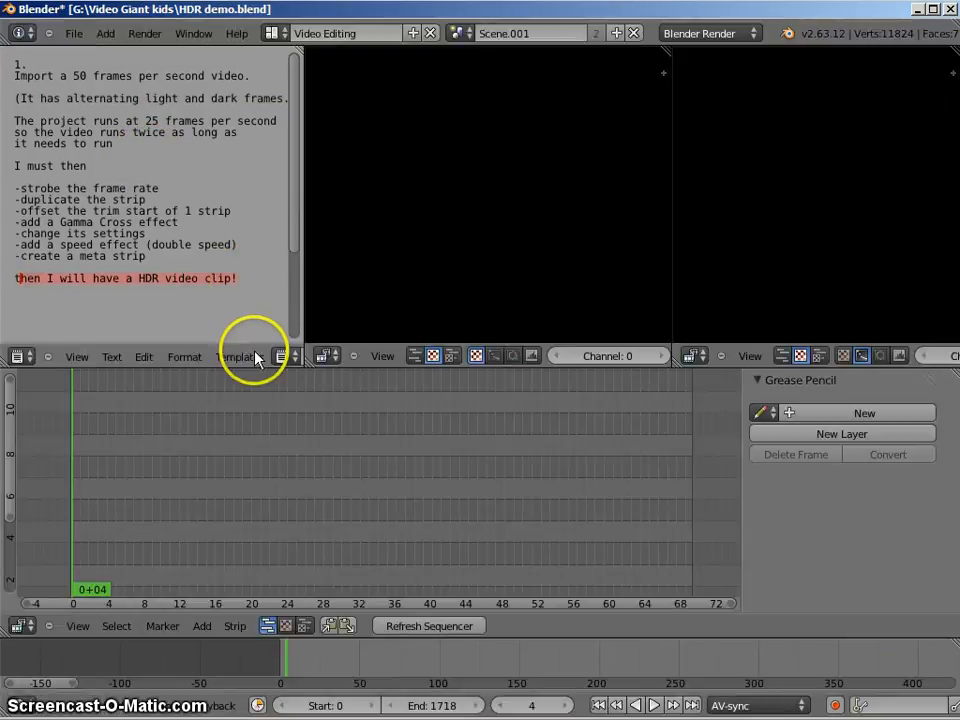
# Add beach visit 152.MOV to the sequencer as a movie strip and snap its strips to the current frame.
pyautogui.hotkey('shift', 'a')
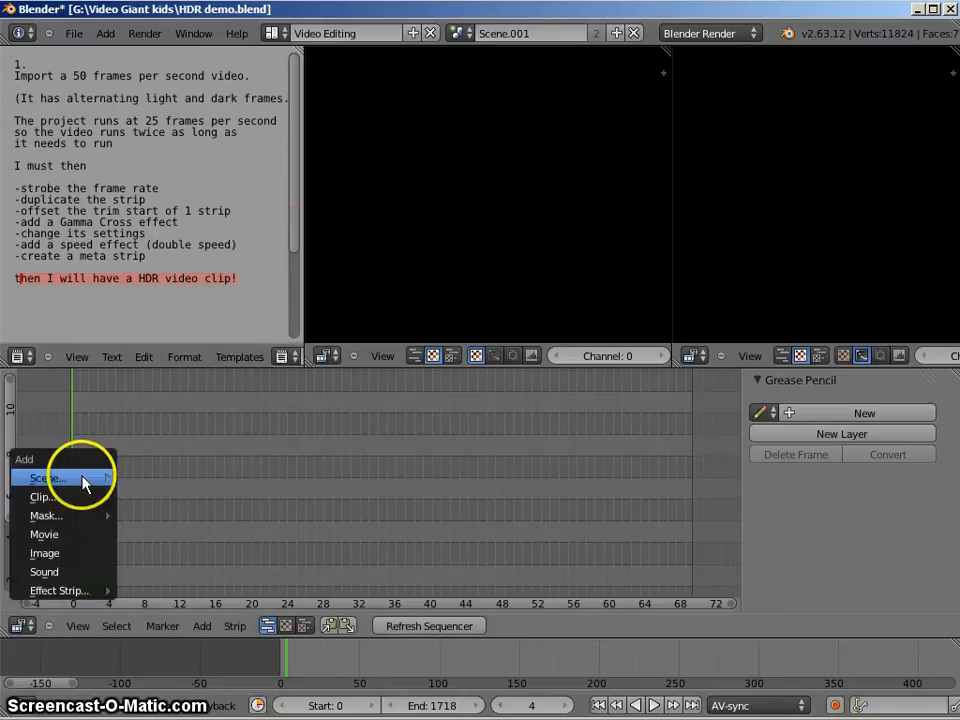
pyautogui.click(70, 537)
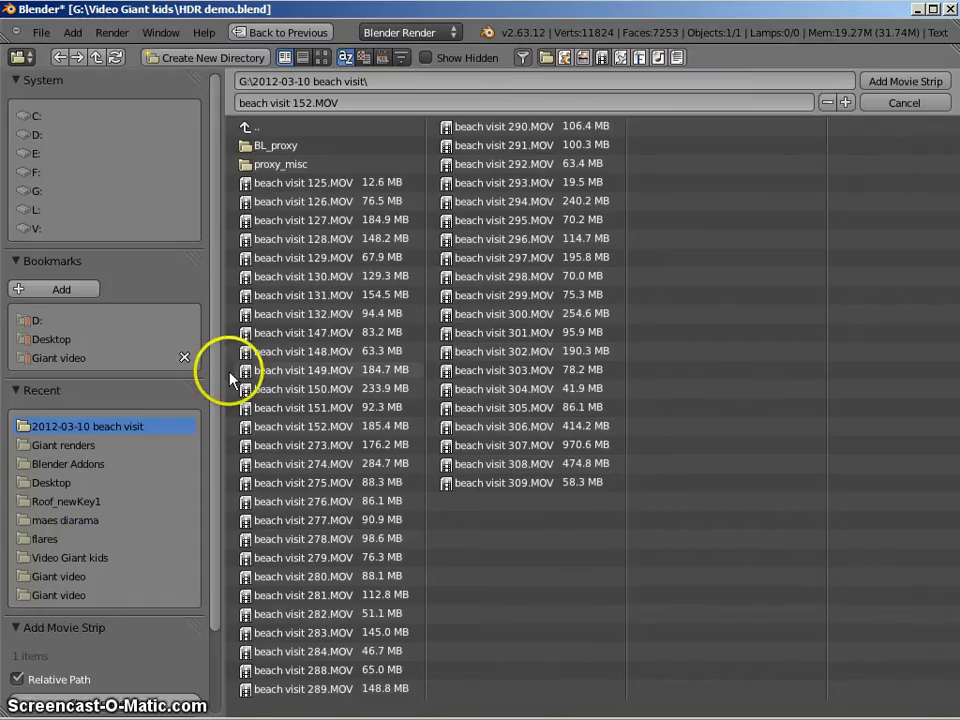
pyautogui.click(352, 425)
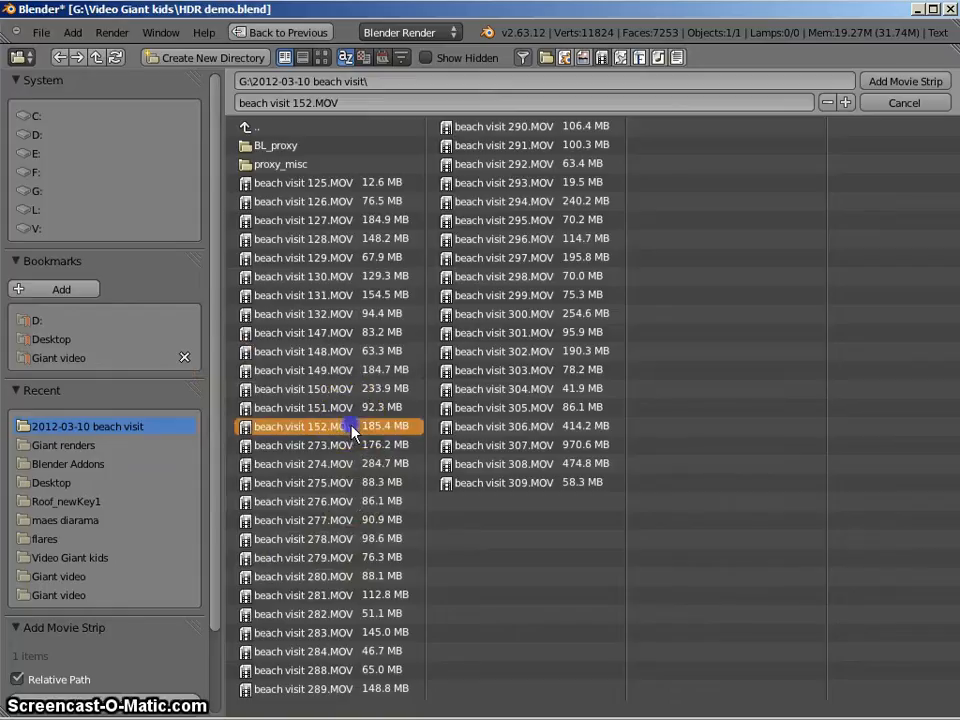
pyautogui.click(896, 84)
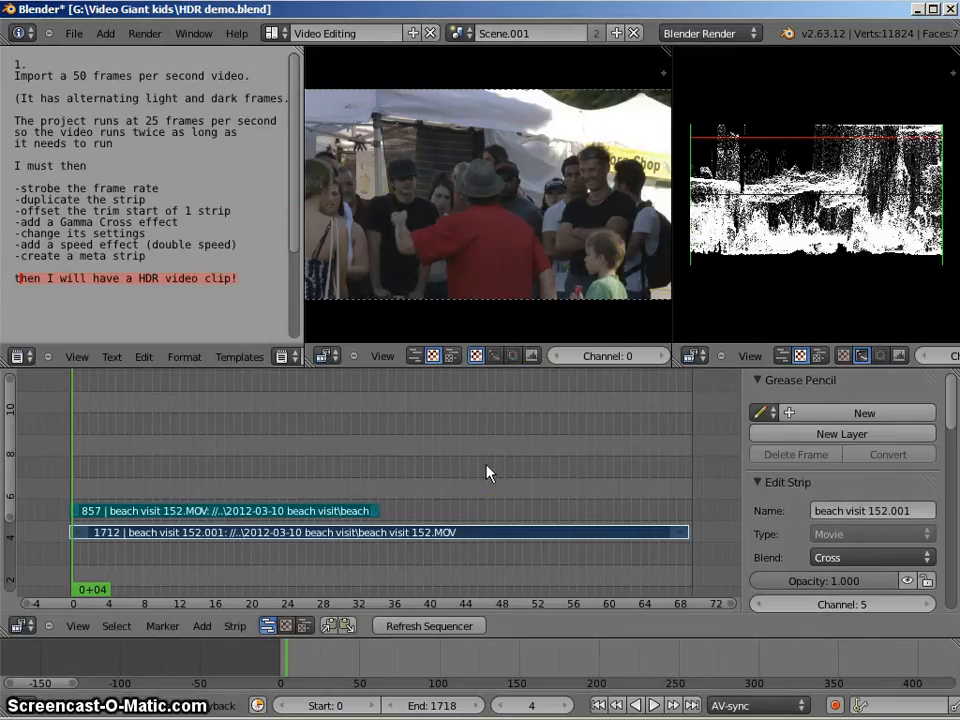
pyautogui.hotkey('shift', 's')
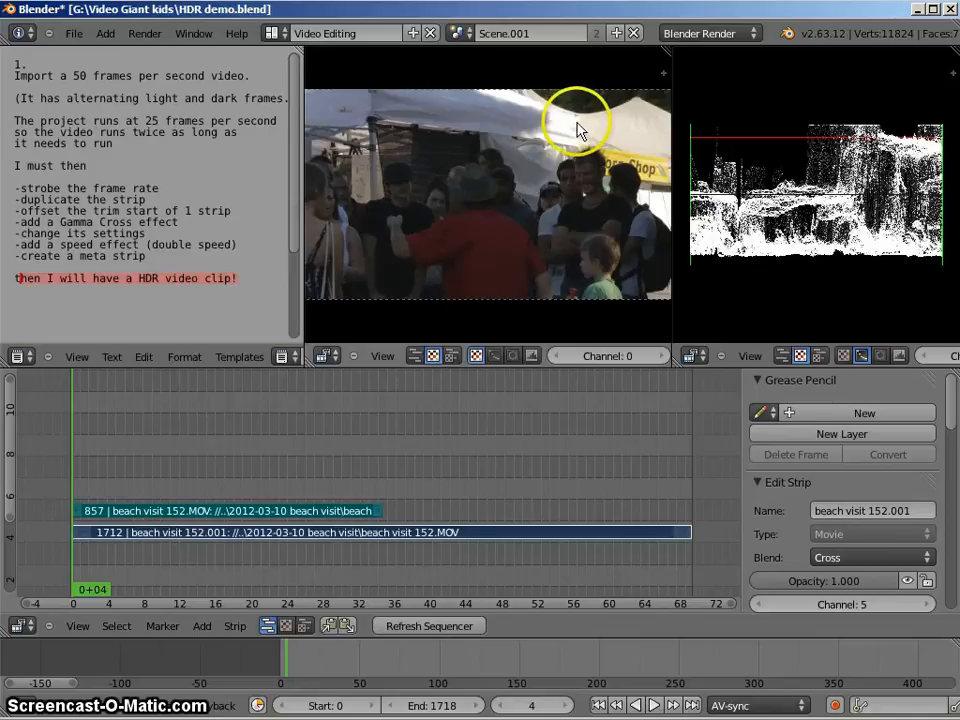
# Advance frame by frame to frame 18 and examine how the footage's exposure alternates.
pyautogui.press('Right')
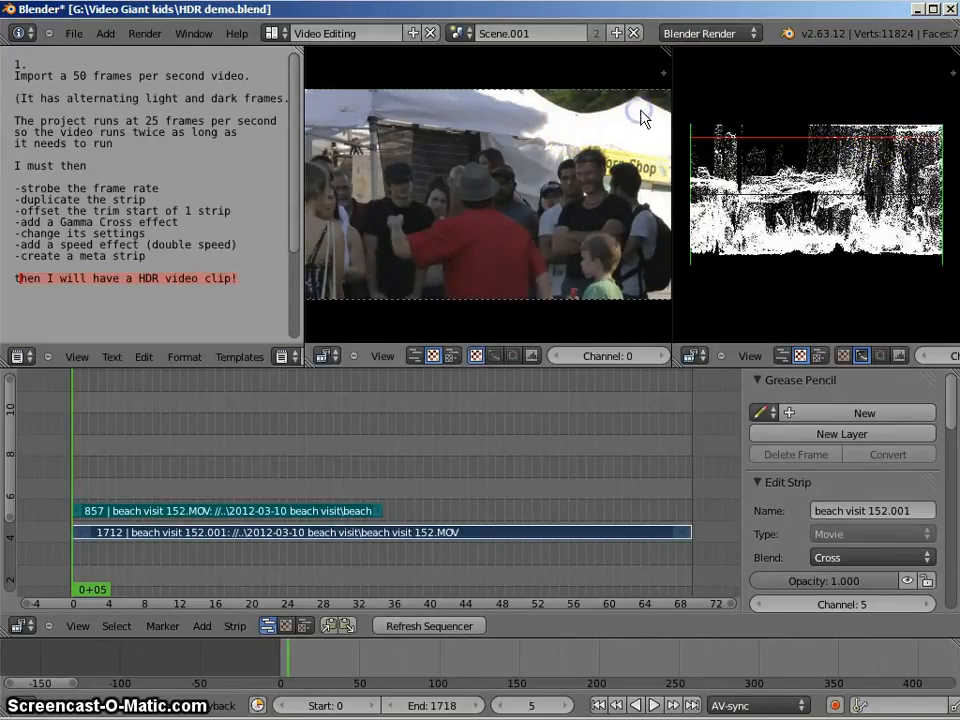
pyautogui.press('Right')
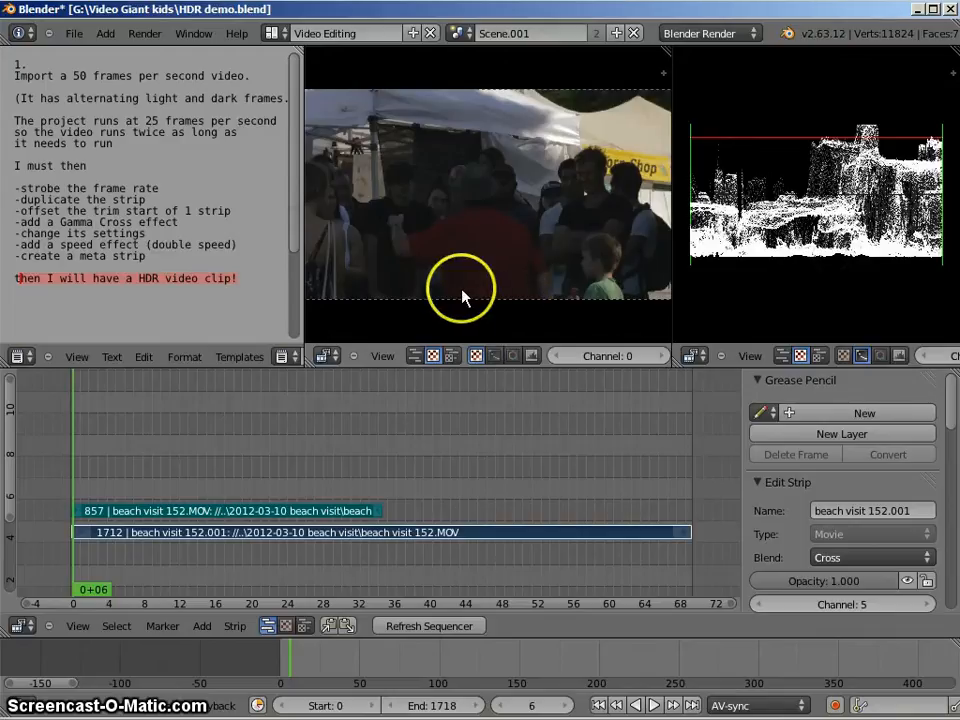
pyautogui.press('Right')
pyautogui.press('Right')
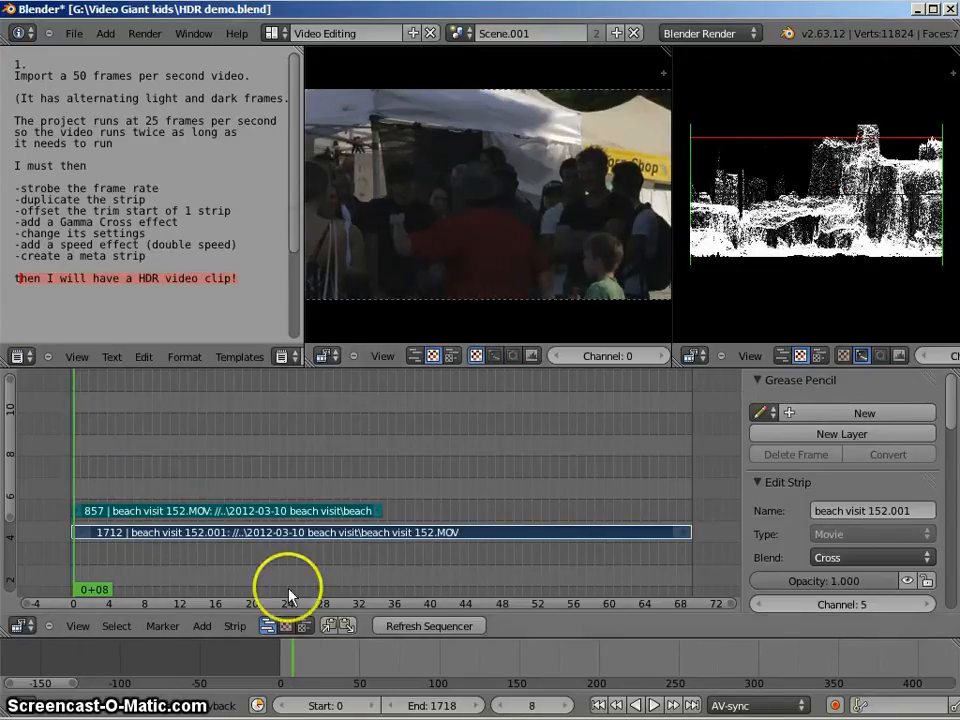
pyautogui.click(565, 706)
pyautogui.click(566, 706)
pyautogui.click(566, 706)
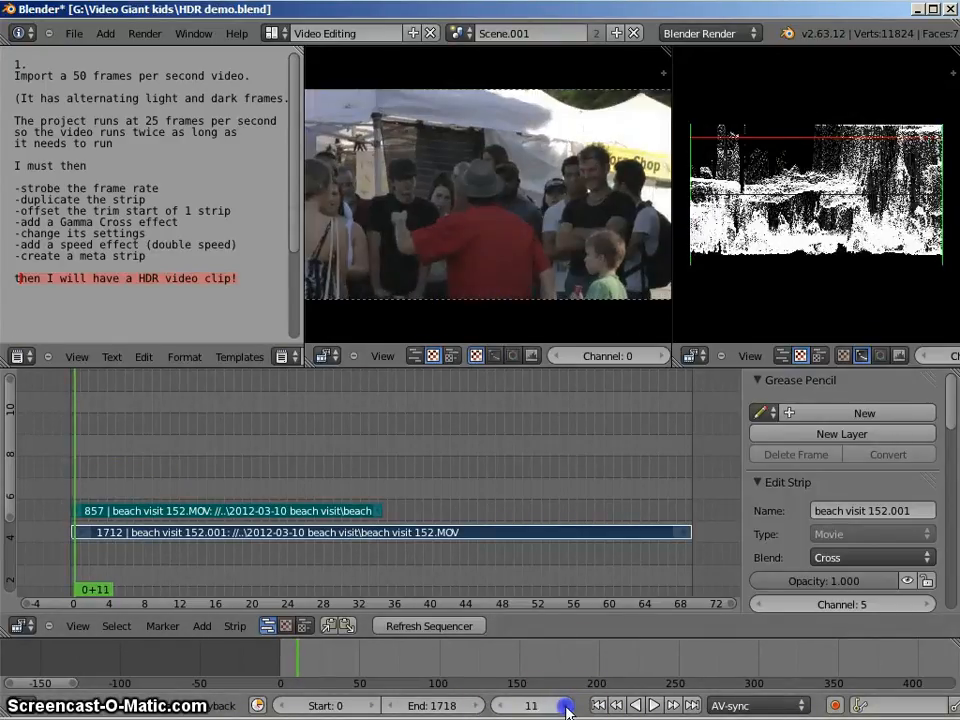
pyautogui.click(566, 706)
pyautogui.click(566, 706)
pyautogui.click(566, 706)
pyautogui.click(566, 706)
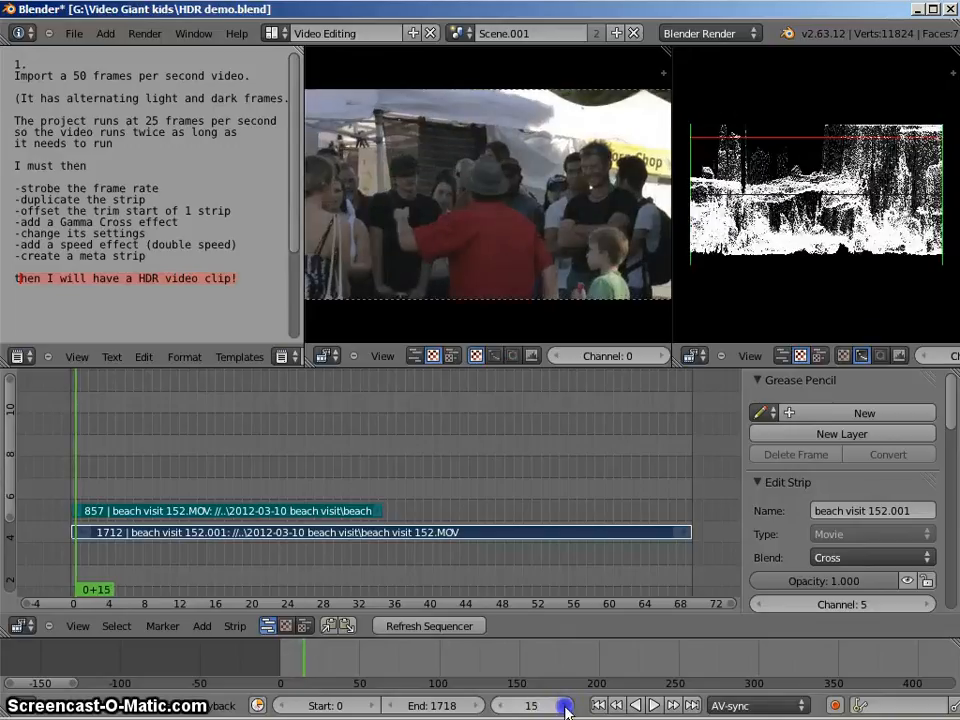
pyautogui.click(566, 706)
pyautogui.click(566, 706)
pyautogui.click(566, 706)
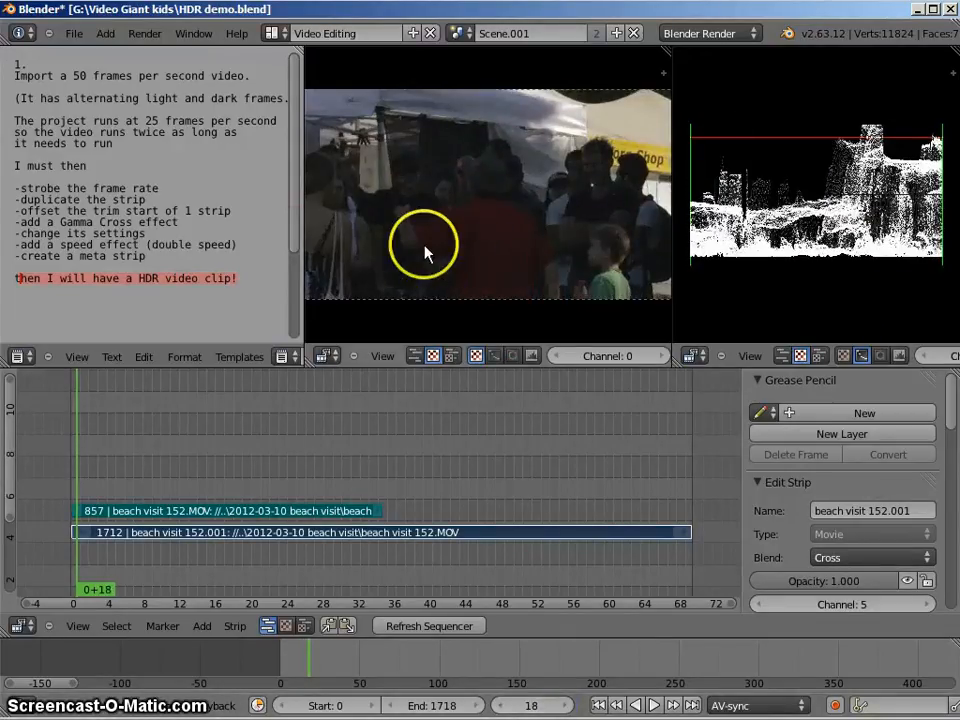
# Examine the shadow detail on the crowd in a close-up preview while advancing to frame 24.
pyautogui.scroll(4, 424, 245)
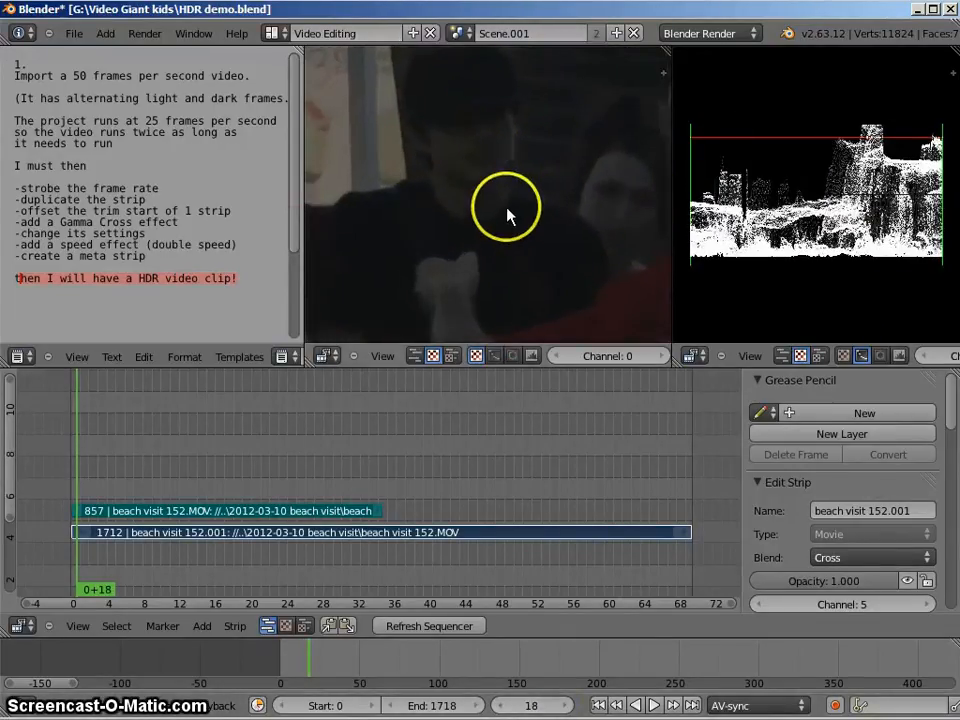
pyautogui.press('Right')
pyautogui.press('Right')
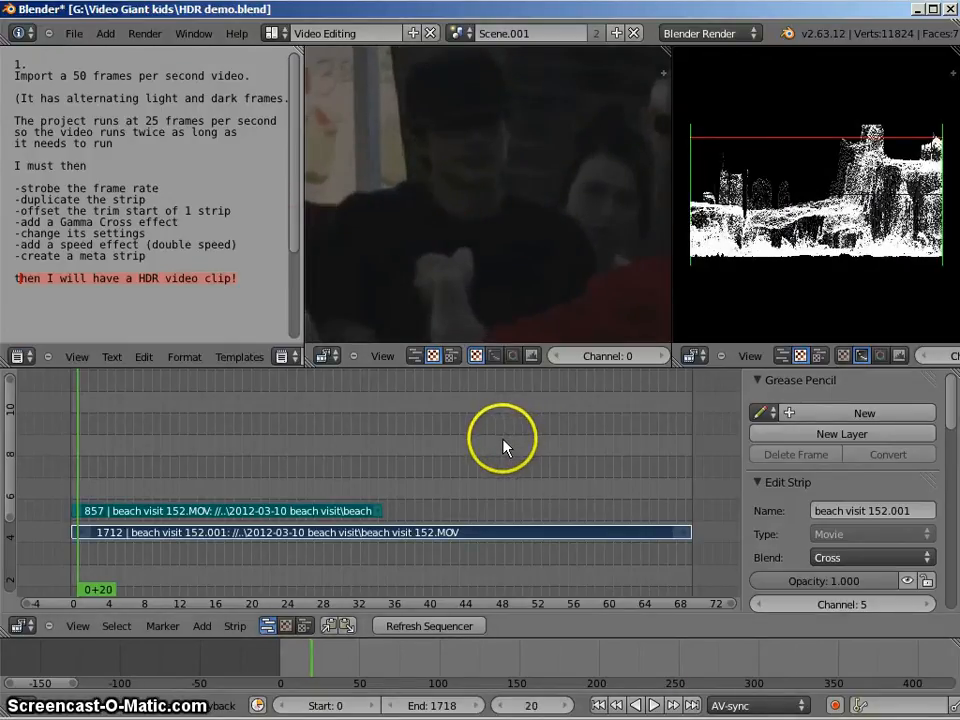
pyautogui.press('Right')
pyautogui.press('Right')
pyautogui.press('Right')
pyautogui.press('Right')
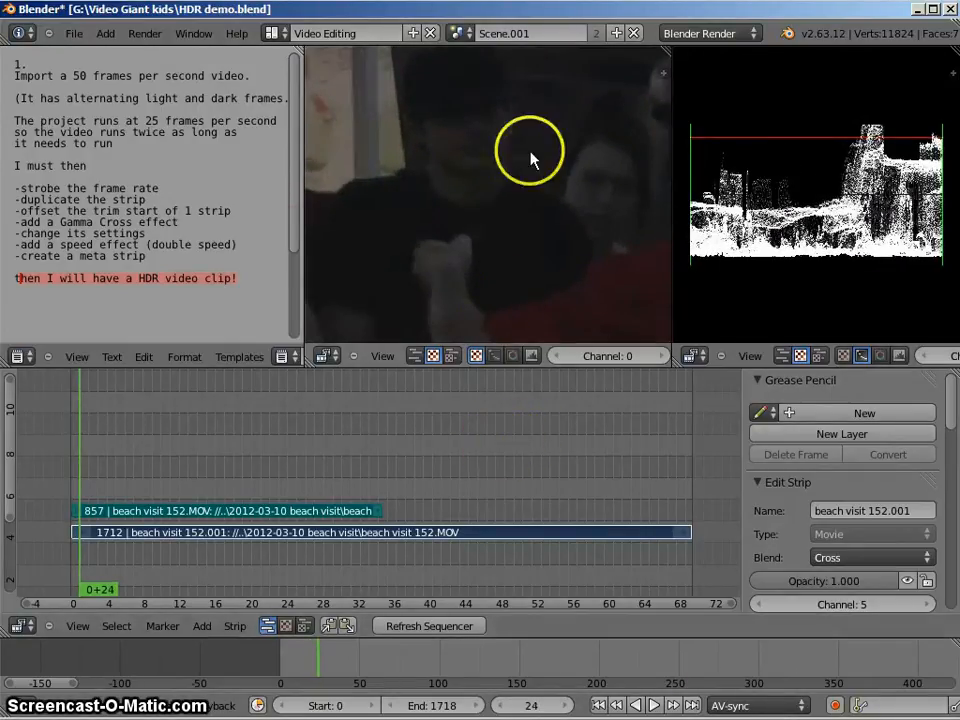
# Examine the highlights on the white tent while advancing to frame 30, and fit the whole image in the preview.
pyautogui.moveTo(530, 152); pyautogui.dragTo(686, 340, button='middle')
pyautogui.moveTo(622, 161); pyautogui.dragTo(474, 225, button='middle')
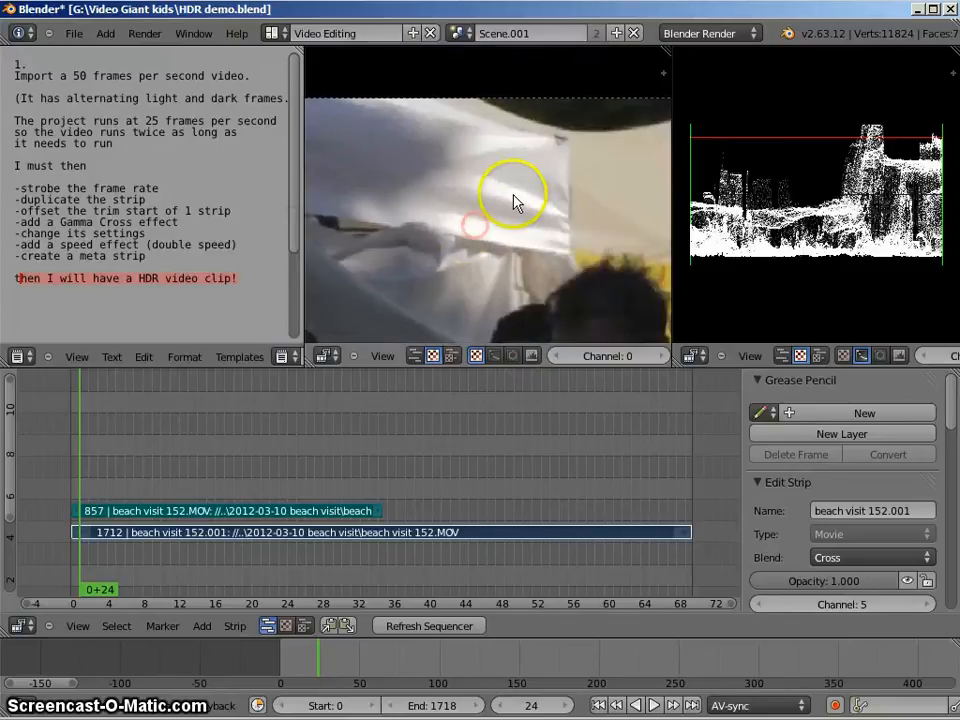
pyautogui.press('Right')
pyautogui.press('Right')
pyautogui.press('Right')
pyautogui.press('Right')
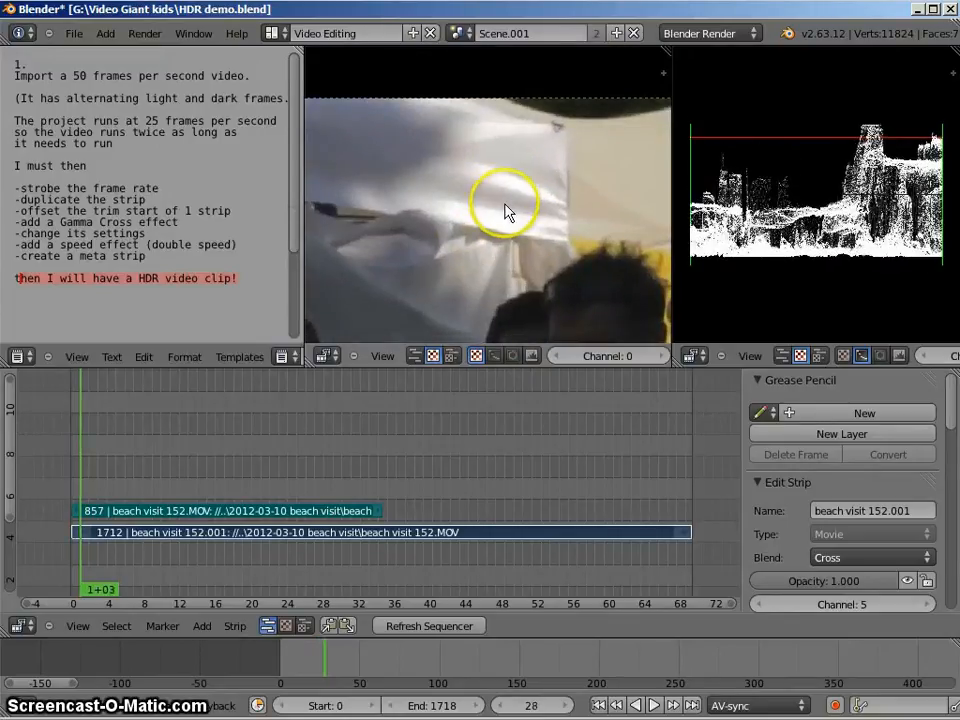
pyautogui.press('Right')
pyautogui.press('Right')
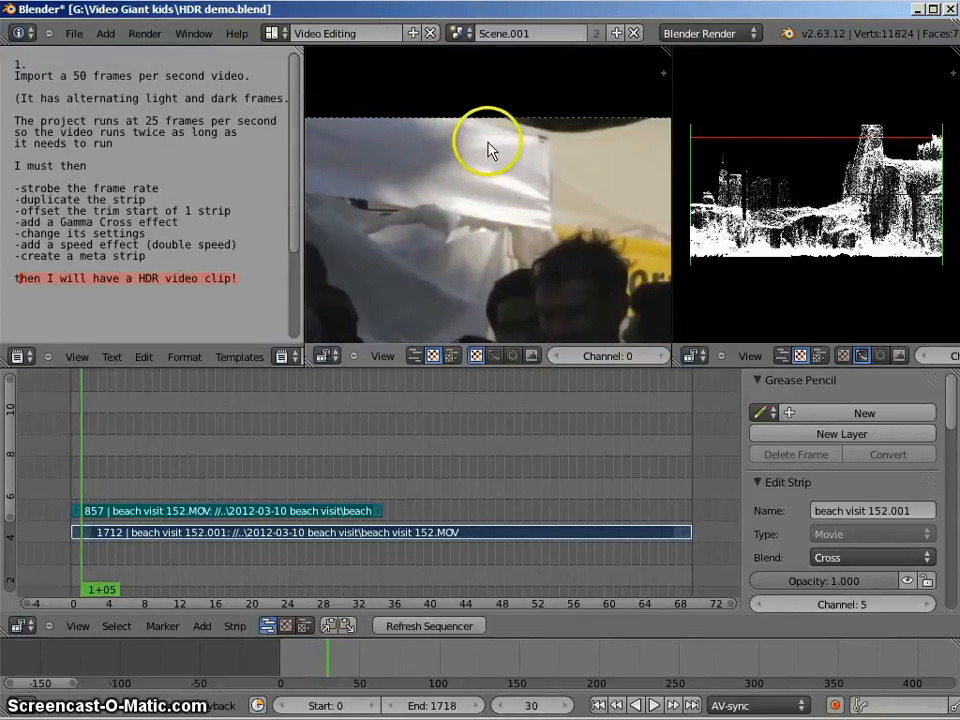
pyautogui.press('Home')
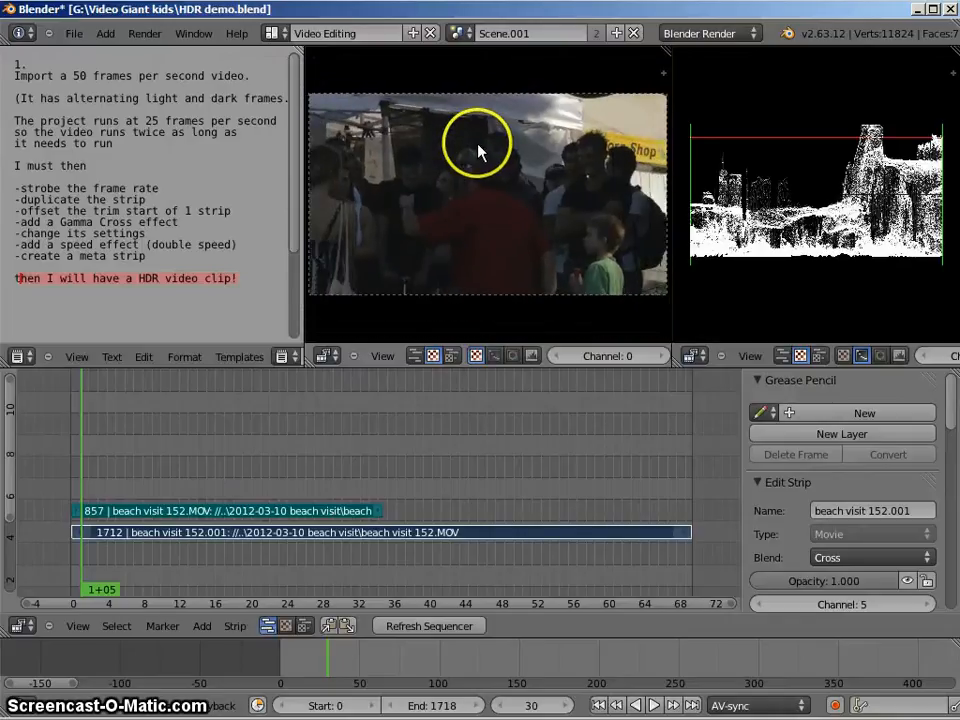
# Move the sound strip vertically to channel 4, directly below the movie strip.
pyautogui.rightClick(220, 512)
pyautogui.press('g')
pyautogui.press('y')
pyautogui.click(218, 549)
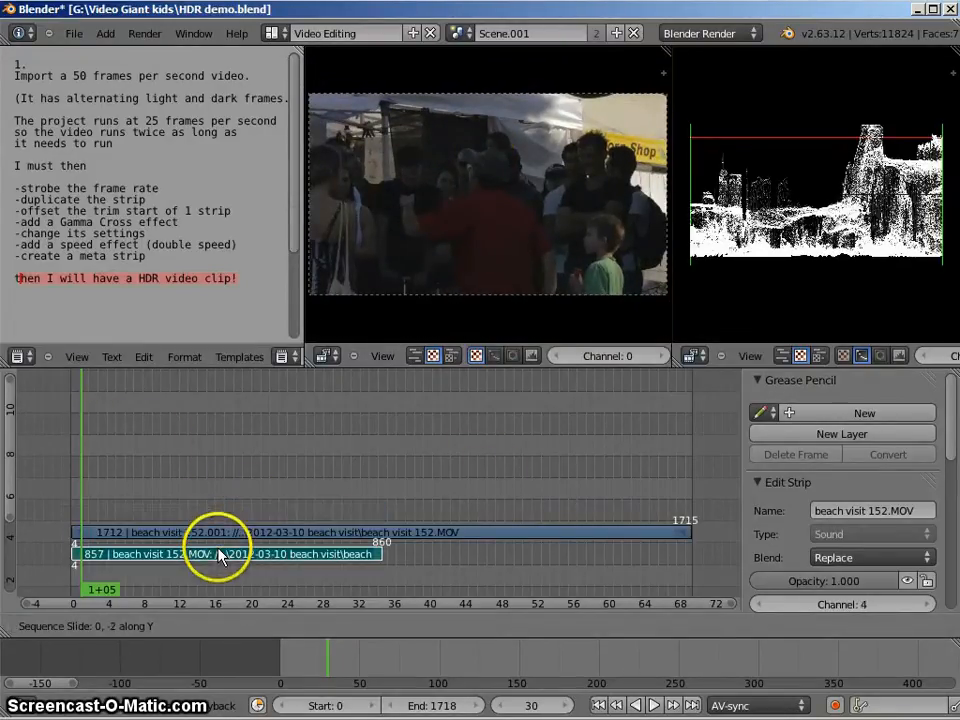
# Set the beach visit movie strip's Strobe filter value to 2.
pyautogui.rightClick(220, 534)
pyautogui.scroll(-15, 846, 508)
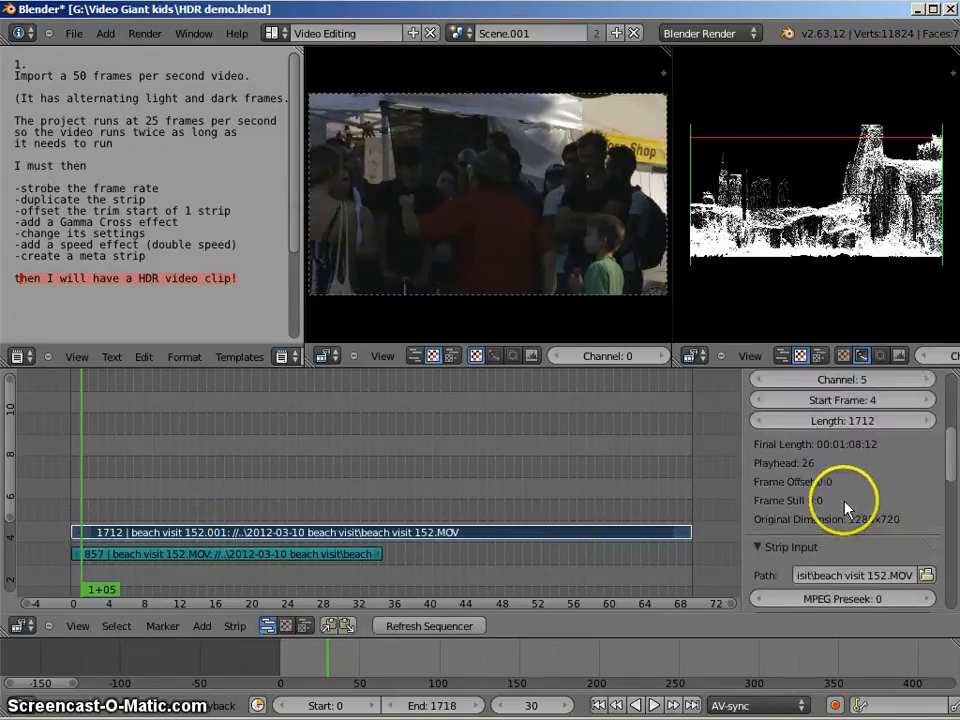
pyautogui.scroll(-4, 842, 506)
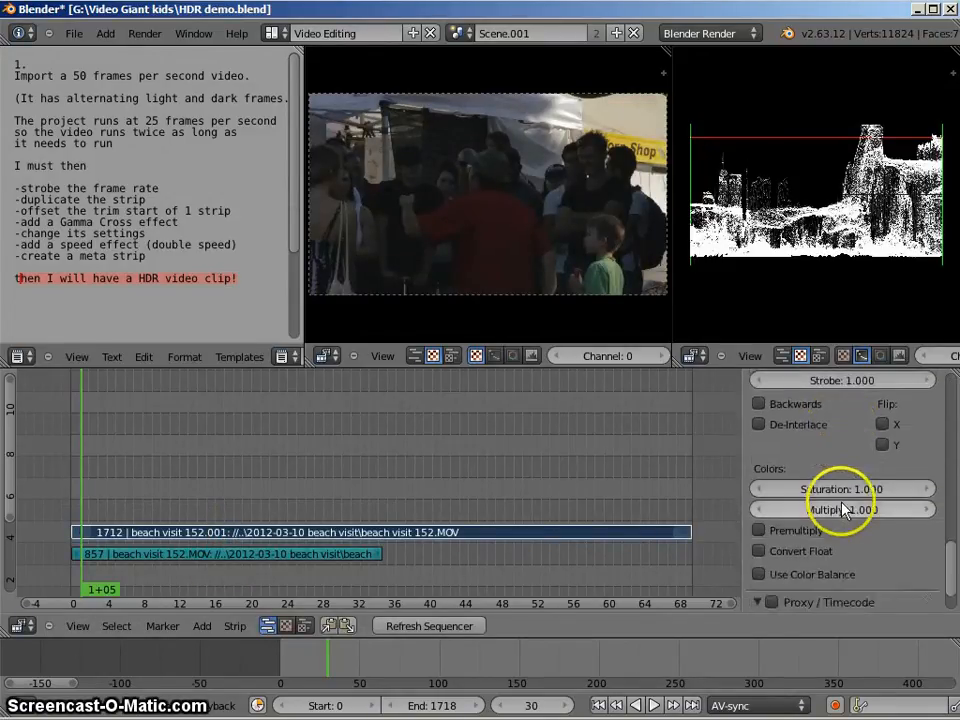
pyautogui.scroll(5, 846, 506)
pyautogui.click(855, 476)
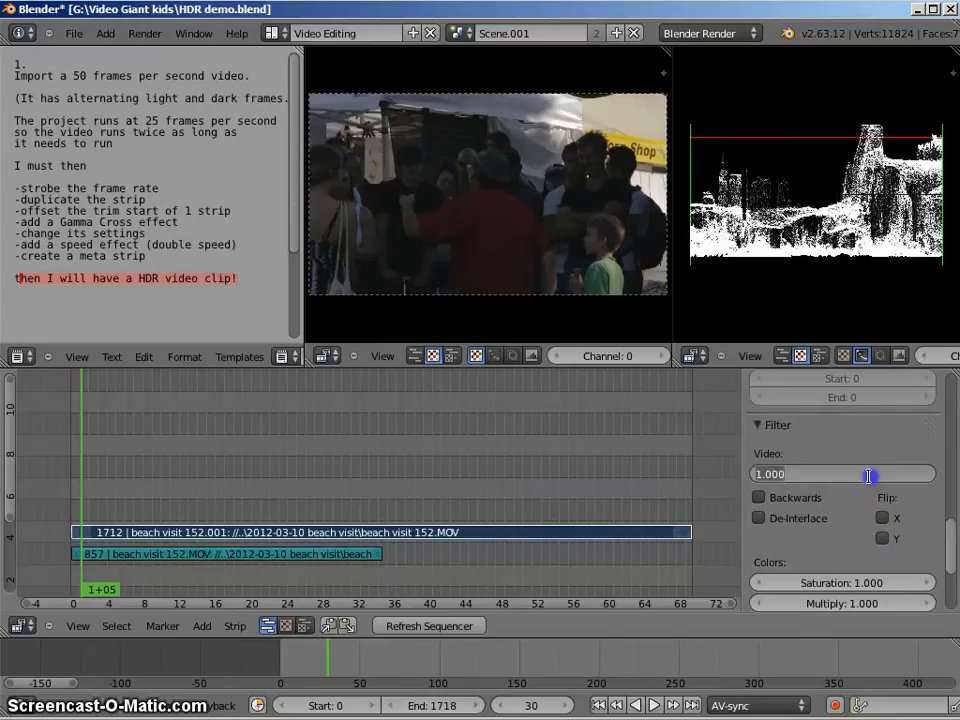
pyautogui.write('2')
pyautogui.press('Return')
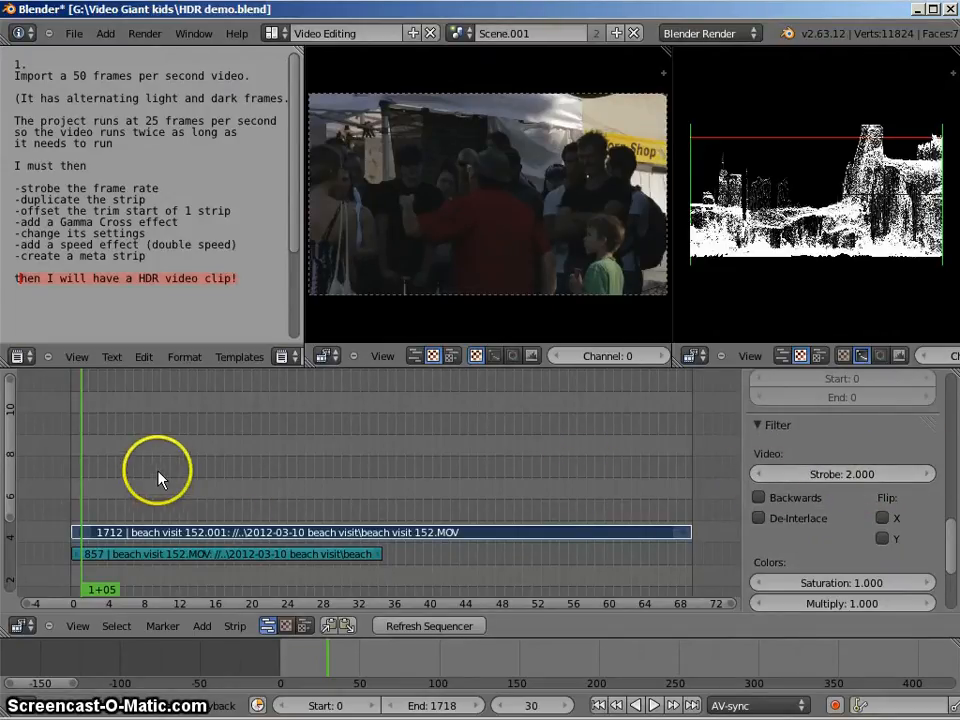
# Advance frame by frame to frame 41 to check the exposure of the strobed movie strip.
pyautogui.press('Right')
pyautogui.click(568, 705)
pyautogui.click(568, 705)
pyautogui.click(568, 705)
pyautogui.click(568, 705)
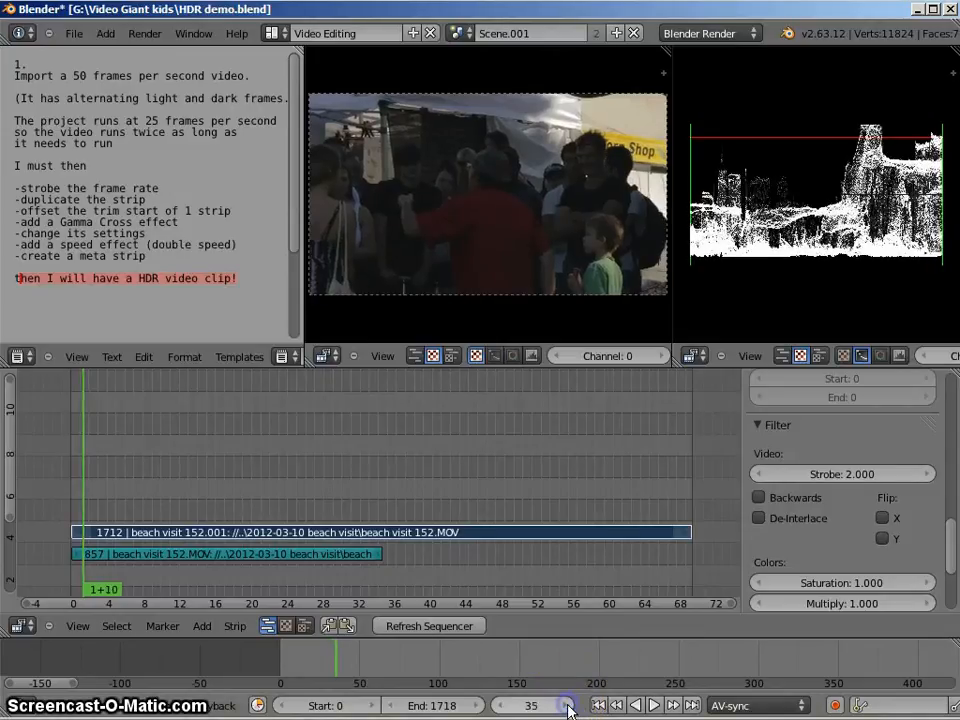
pyautogui.click(568, 705)
pyautogui.click(568, 705)
pyautogui.click(568, 705)
pyautogui.click(568, 705)
pyautogui.click(568, 707)
pyautogui.click(568, 707)
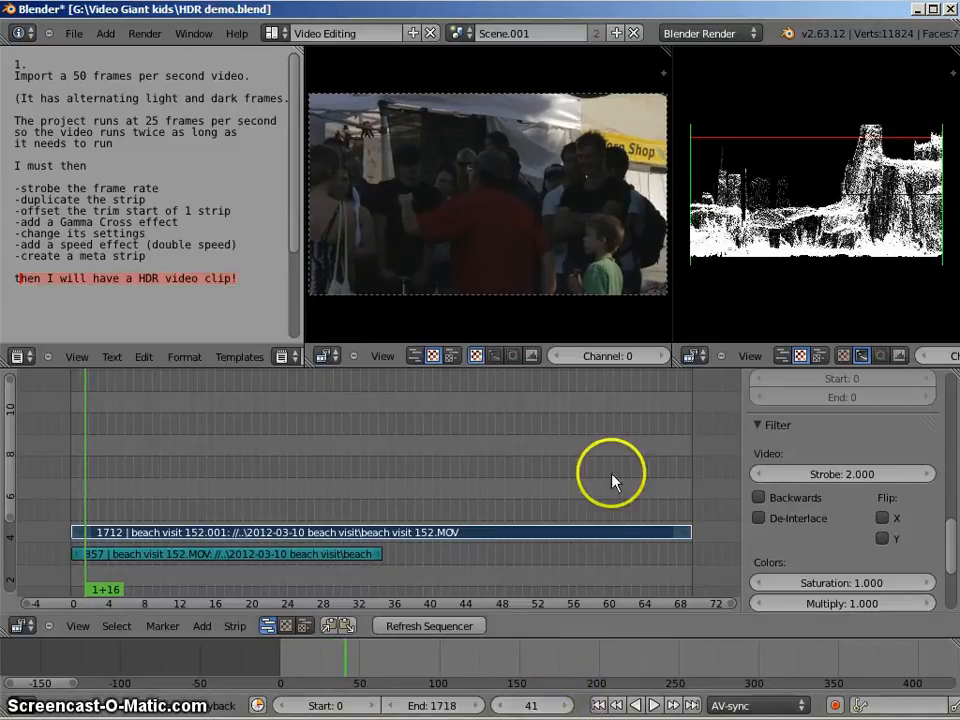
# Duplicate the strobed movie strip onto the channel directly above and set the duplicate's hard trim start to 1.
pyautogui.rightClick(441, 541)
pyautogui.click(235, 626)
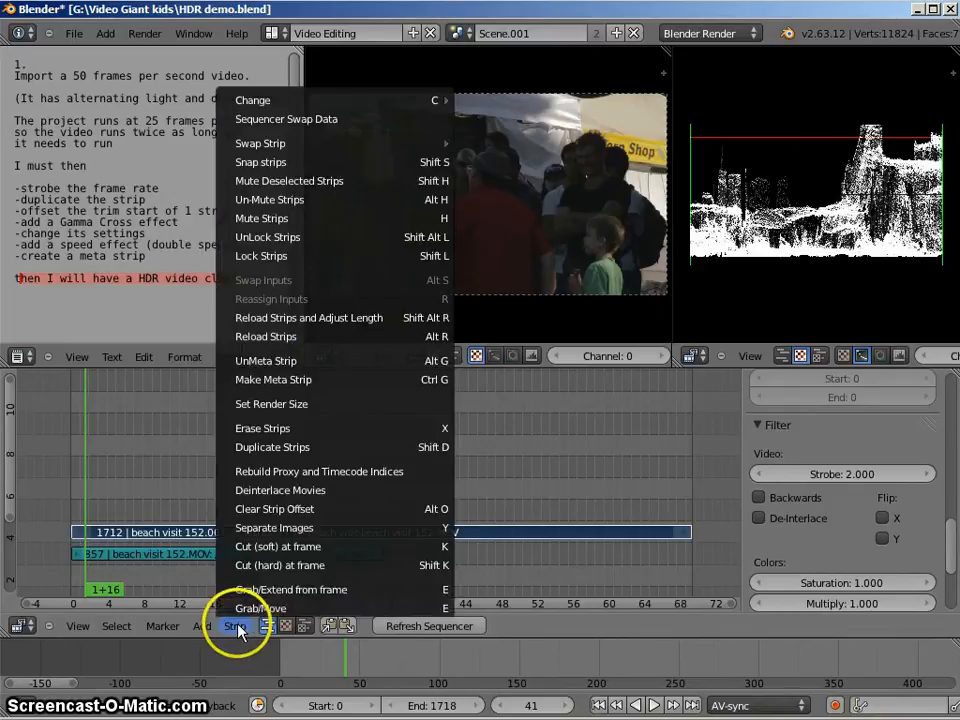
pyautogui.click(264, 455)
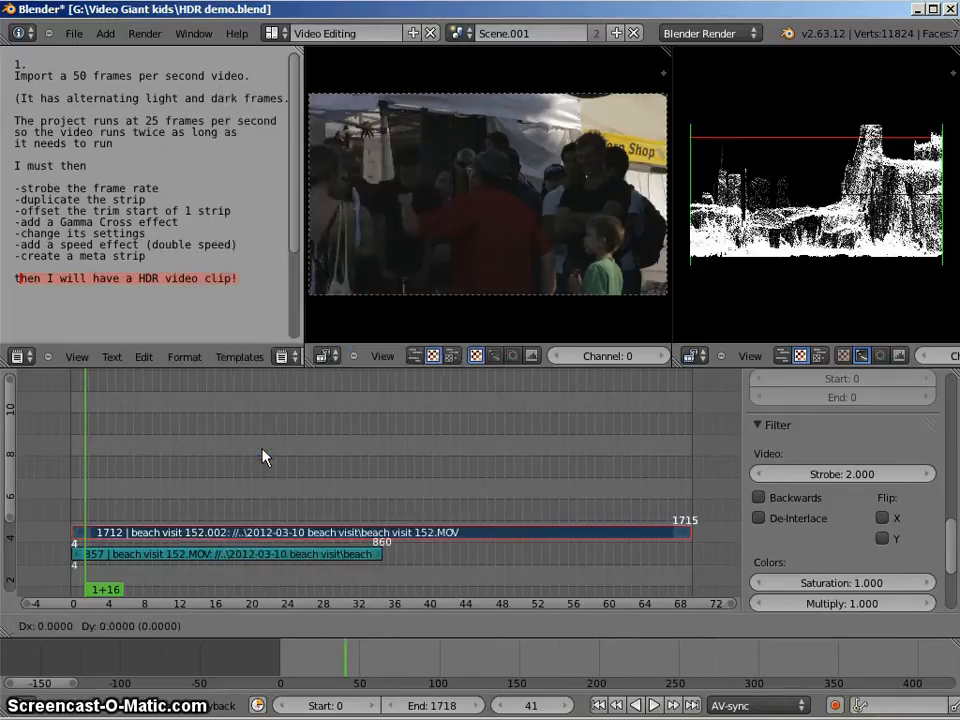
pyautogui.moveTo(263, 450); pyautogui.dragTo(260, 428, button='middle')
pyautogui.click(259, 430)
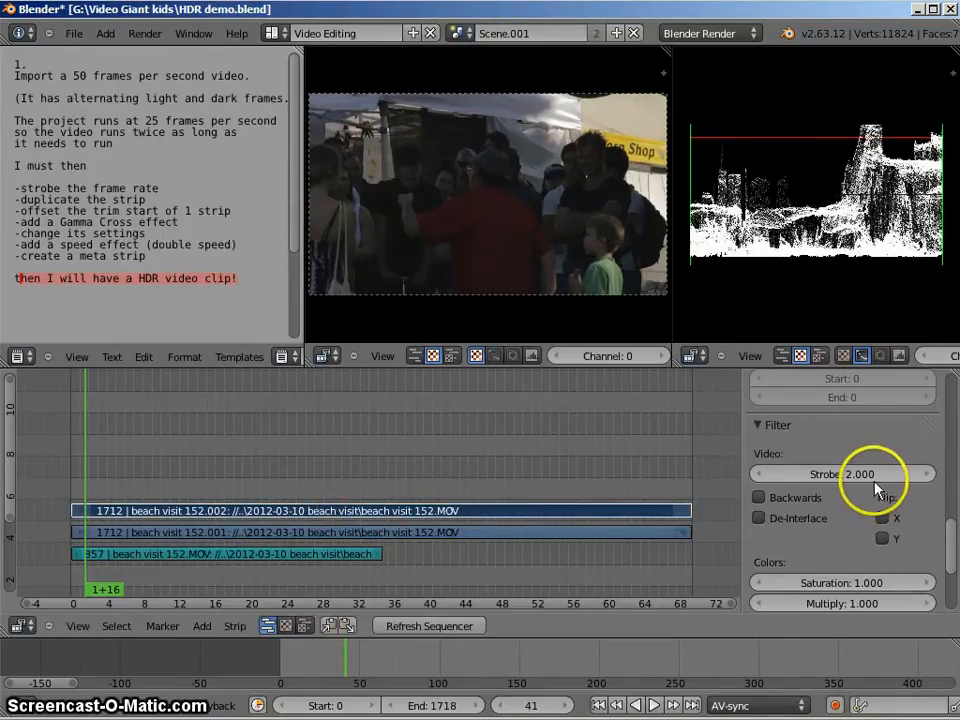
pyautogui.scroll(4, 877, 465)
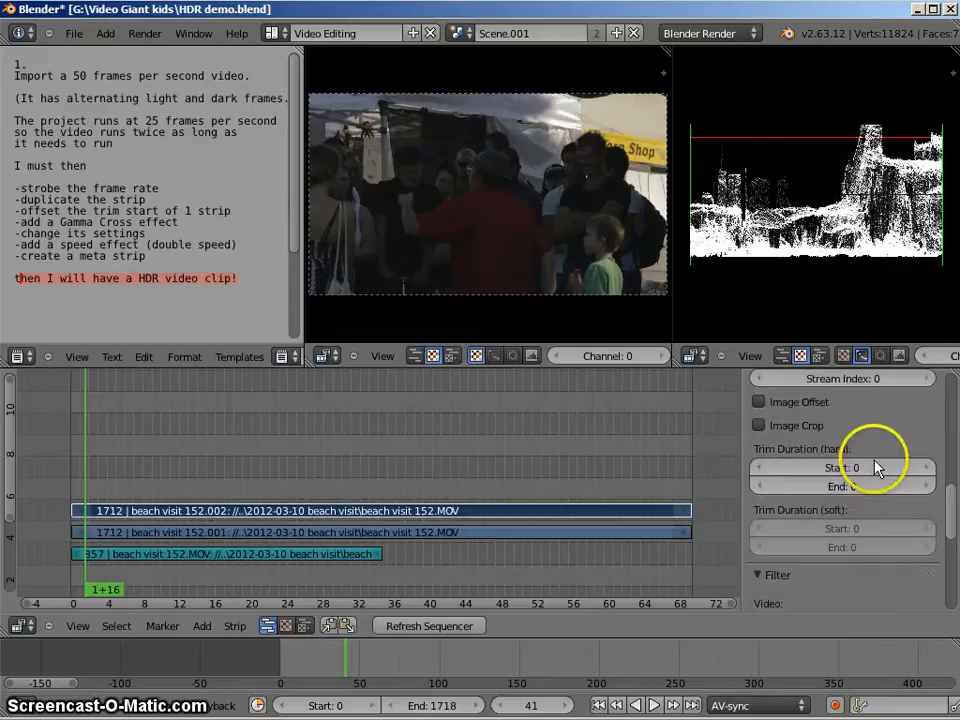
pyautogui.click(928, 467)
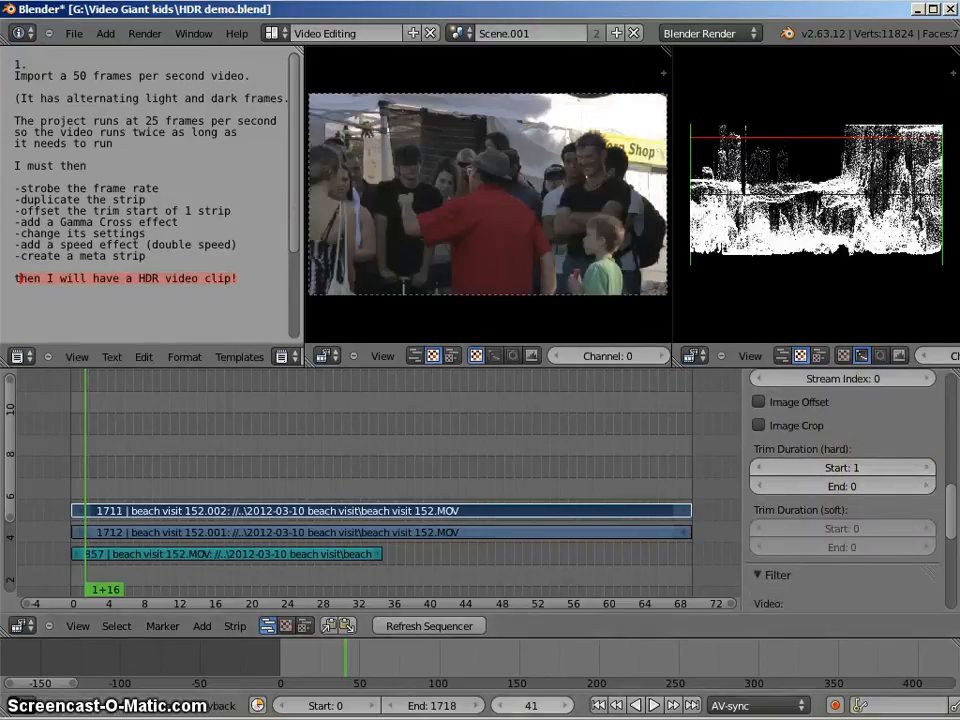
# Advance frame by frame to frame 50 to check the exposure of the trimmed duplicate strip.
pyautogui.click(566, 706)
pyautogui.click(566, 706)
pyautogui.click(566, 706)
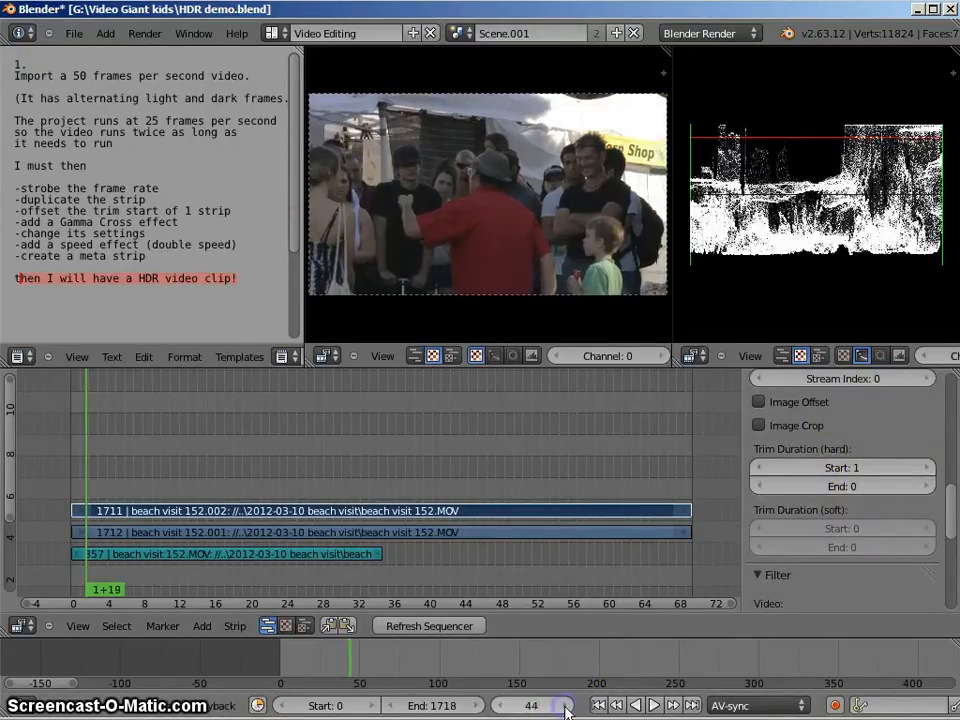
pyautogui.click(566, 706)
pyautogui.click(566, 706)
pyautogui.click(566, 706)
pyautogui.click(566, 706)
pyautogui.click(566, 706)
pyautogui.click(566, 706)
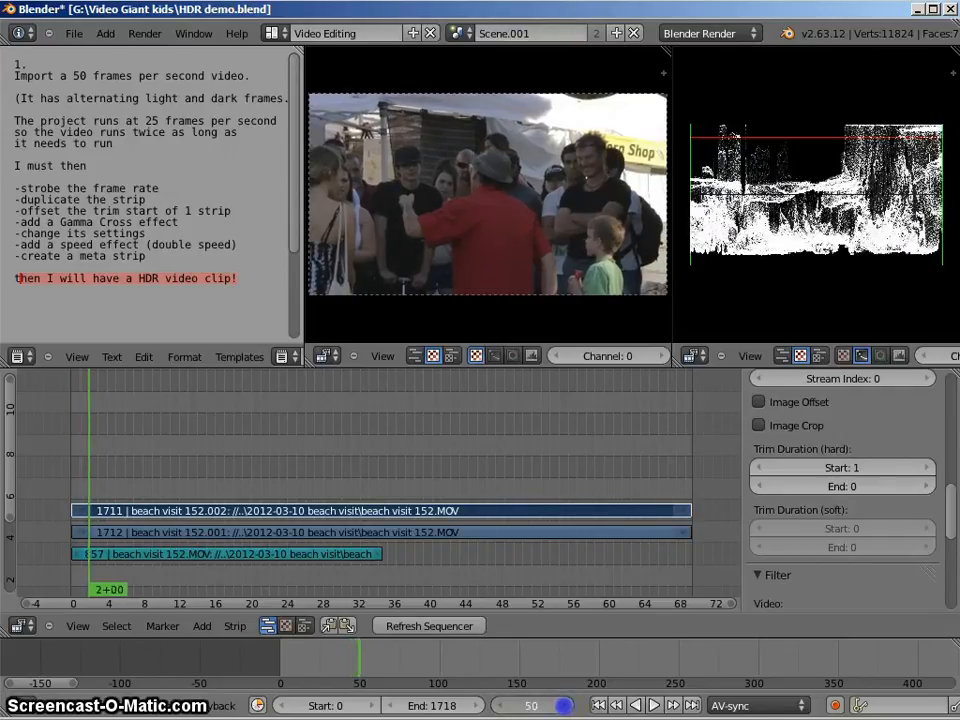
# Advance frame by frame to frame 54 to compare the exposure of successive frames.
pyautogui.click(566, 706)
pyautogui.click(566, 706)
pyautogui.click(566, 706)
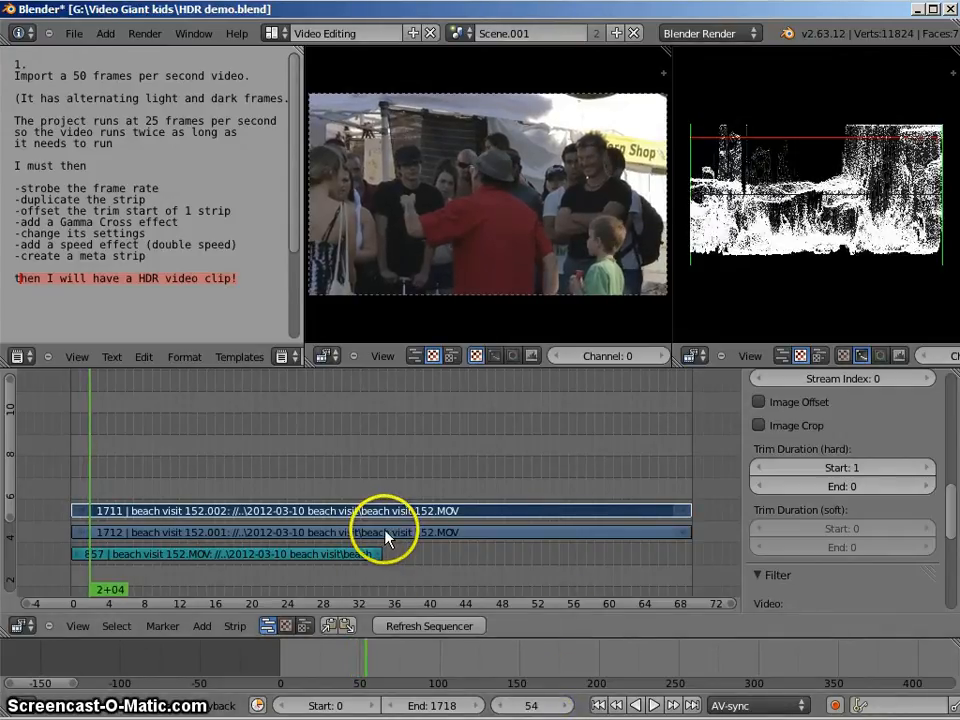
# Add a Gamma Cross effect strip across the two strobed beach visit movie strips.
pyautogui.click(386, 533)
pyautogui.keyDown('shift'); pyautogui.click(386, 512); pyautogui.keyUp('shift')
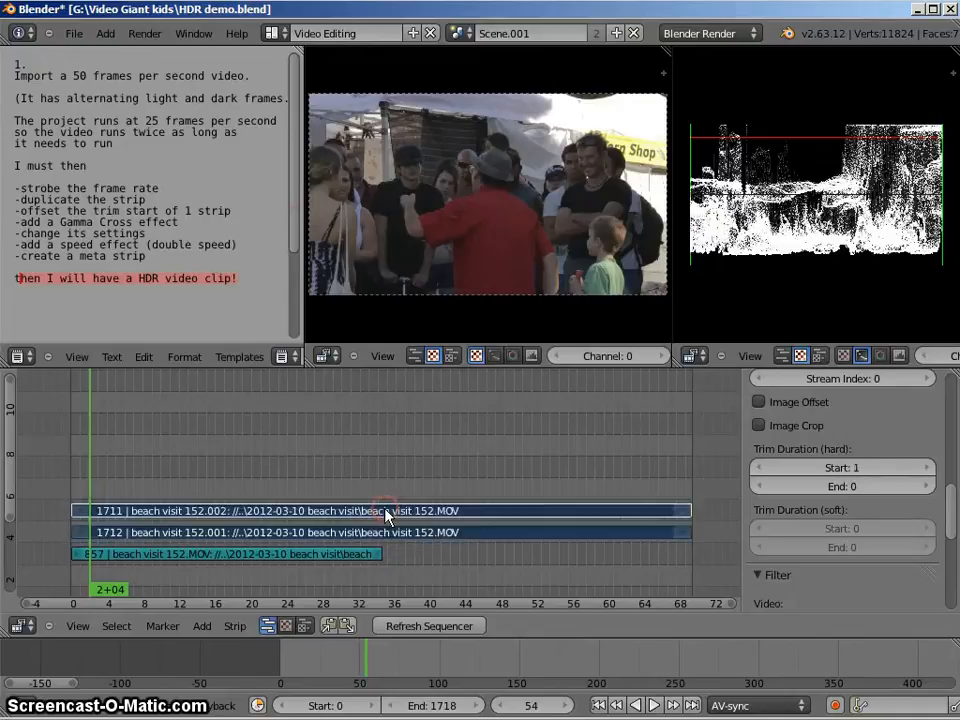
pyautogui.click(235, 626)
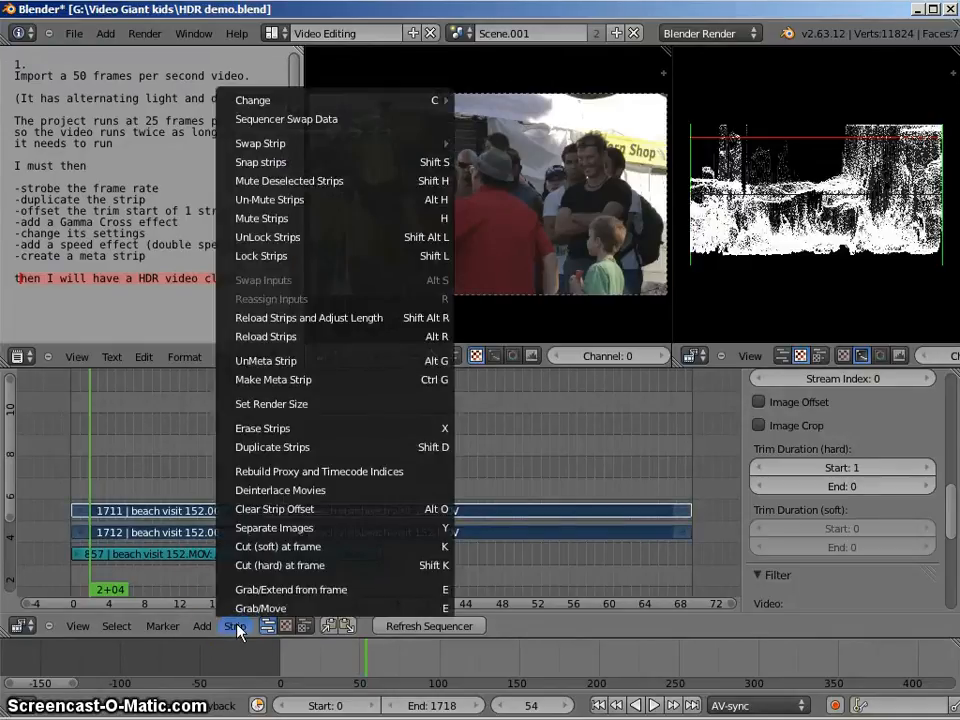
pyautogui.moveTo(201, 627)
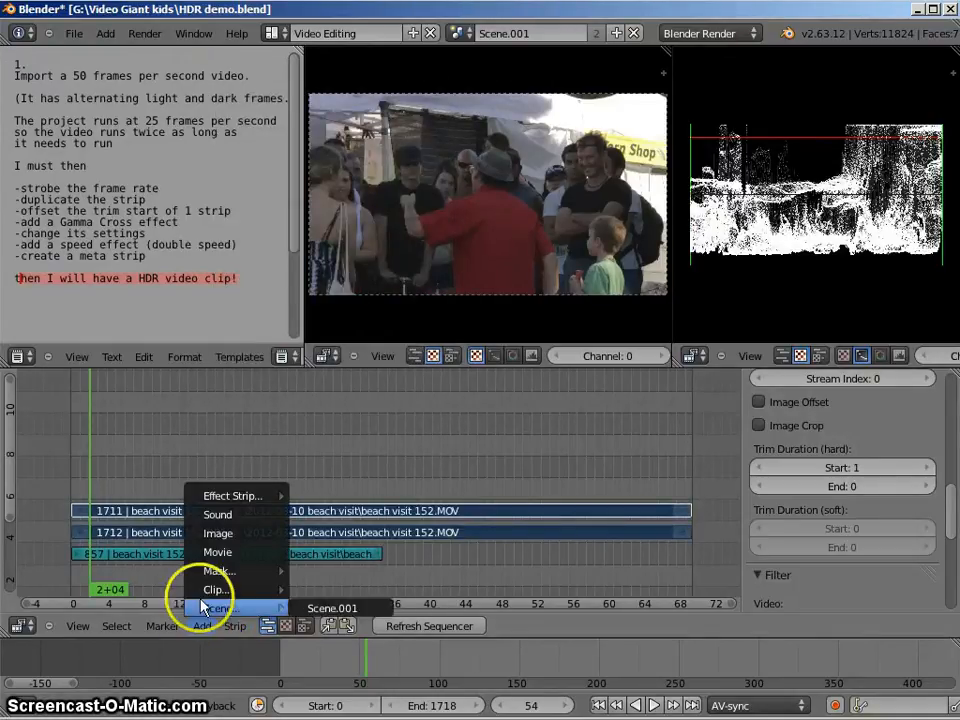
pyautogui.moveTo(296, 497)
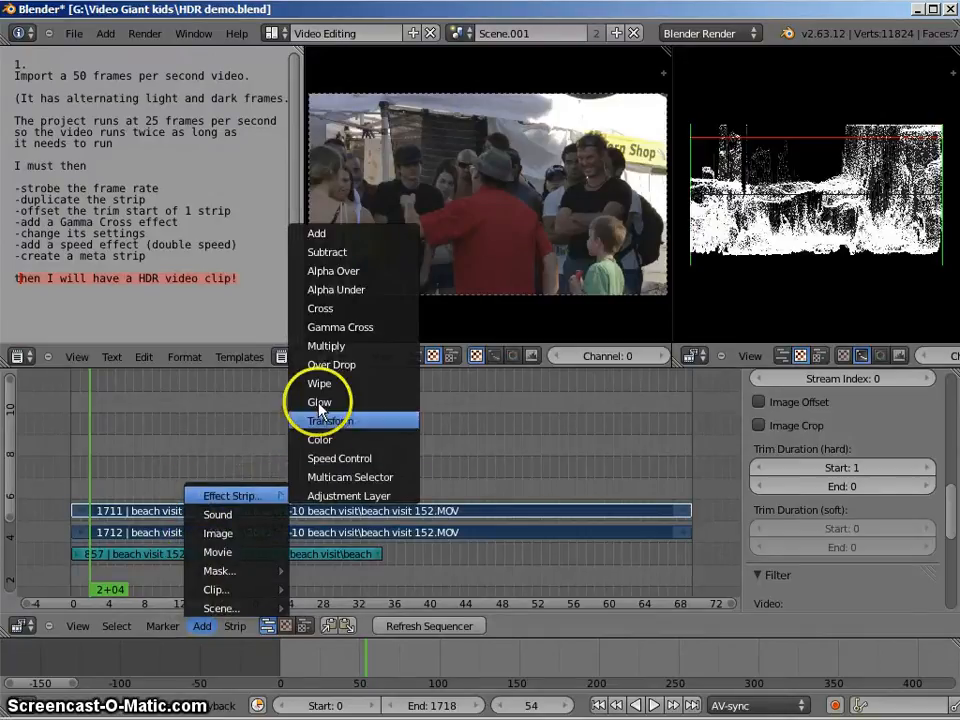
pyautogui.click(350, 327)
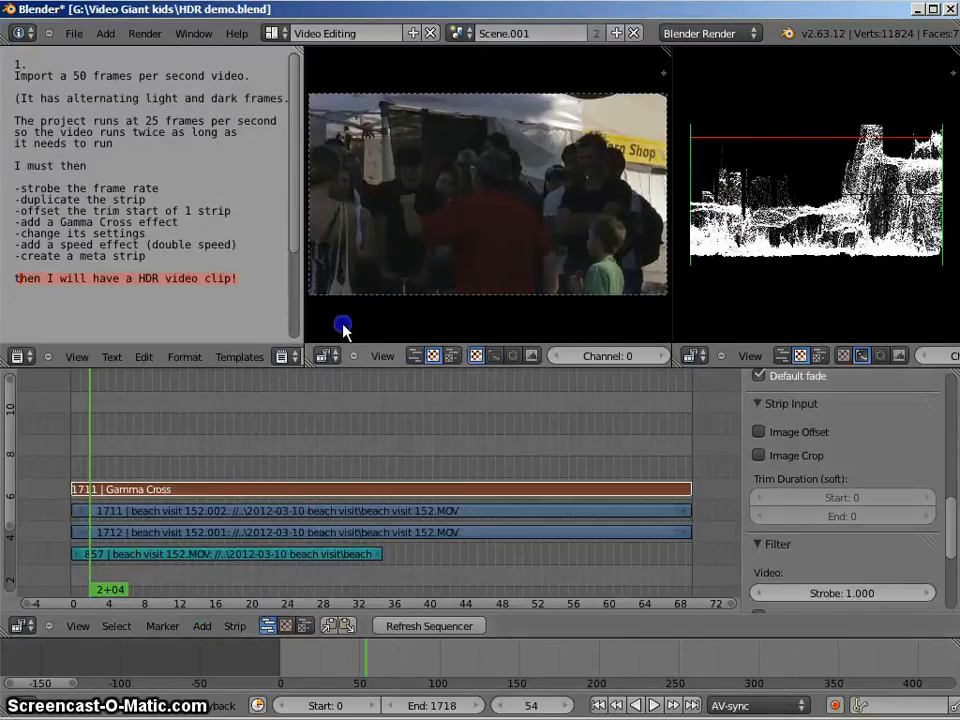
# At frame 591, turn off the Gamma Cross strip's default fade and set its effect fader to 0.5.
pyautogui.click(286, 490)
pyautogui.scroll(4, 765, 475)
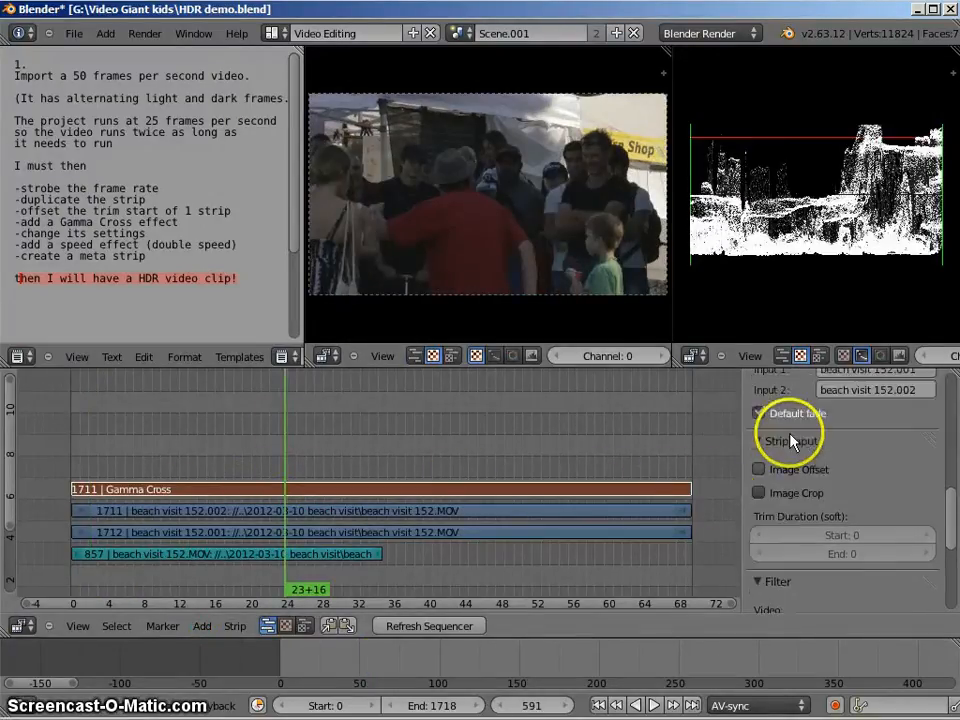
pyautogui.click(762, 453)
pyautogui.click(852, 475)
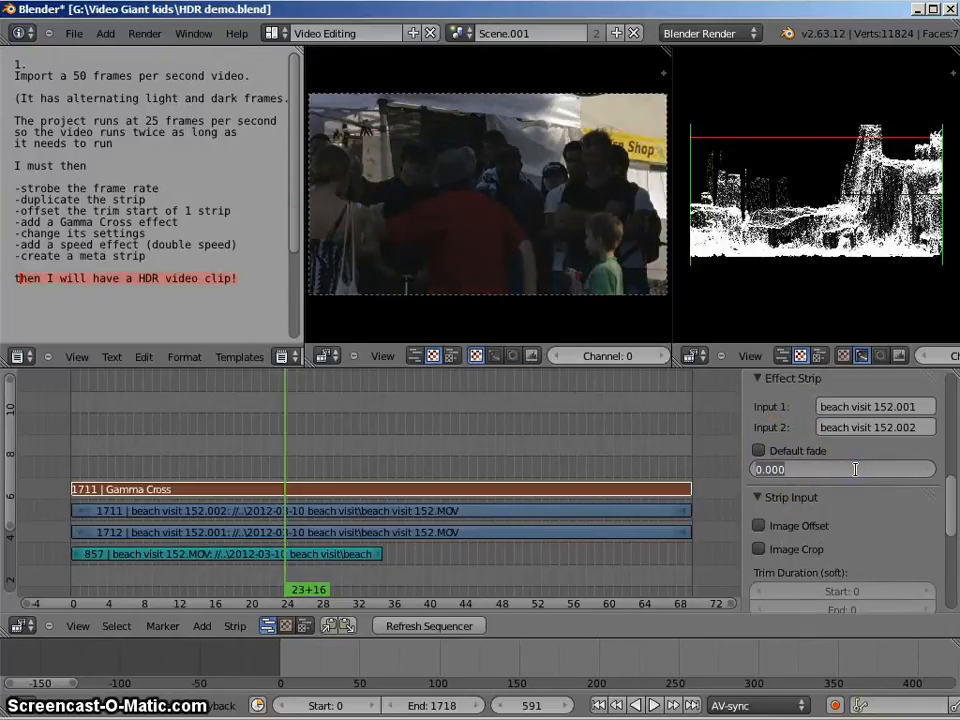
pyautogui.write('.5')
pyautogui.press('Return')
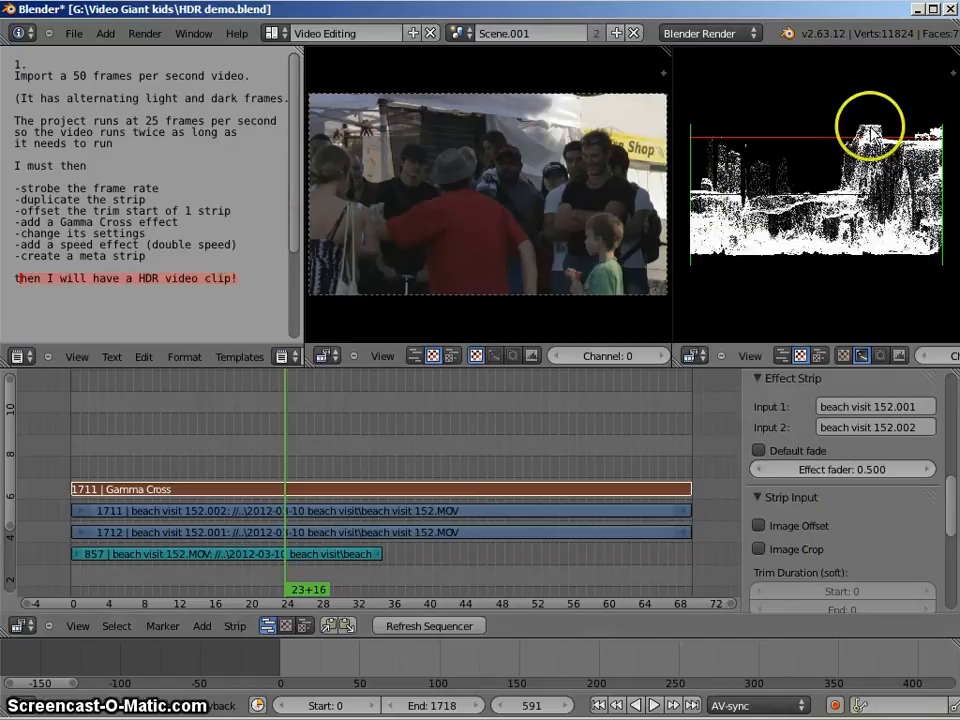
# Advance frame by frame to frame 600 to check that the Gamma Cross blend has even exposure.
pyautogui.click(479, 274)
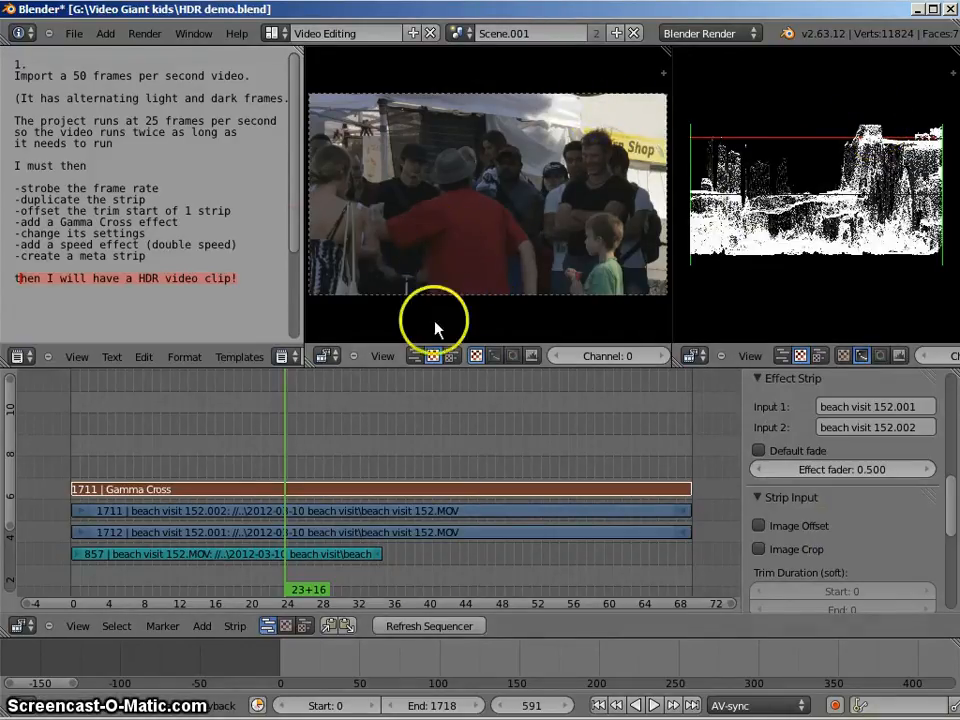
pyautogui.click(566, 705)
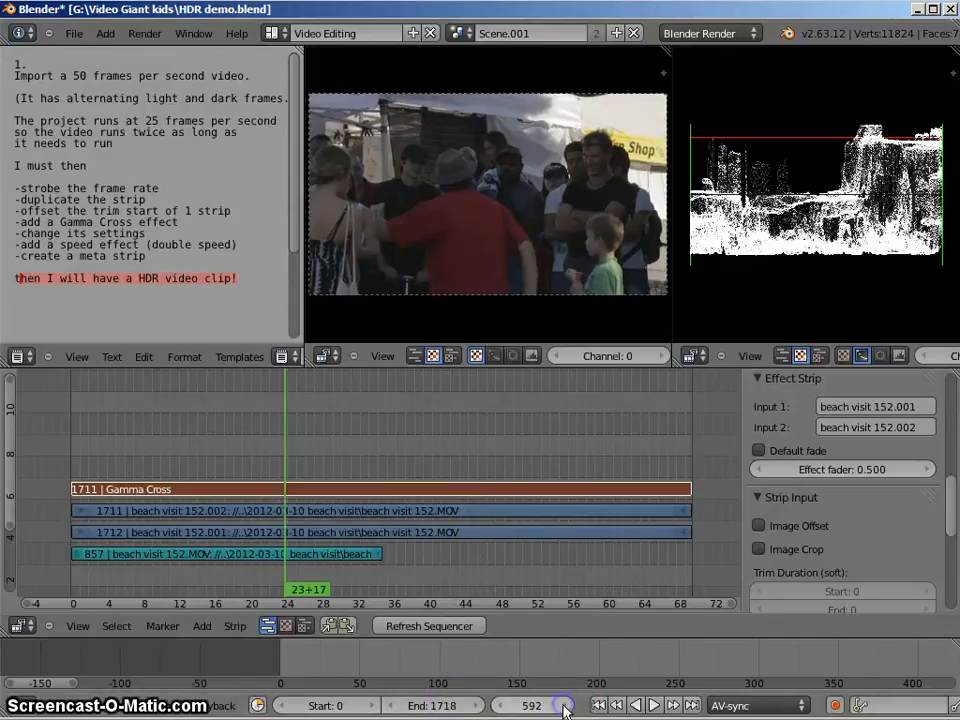
pyautogui.click(566, 705)
pyautogui.click(566, 705)
pyautogui.click(566, 705)
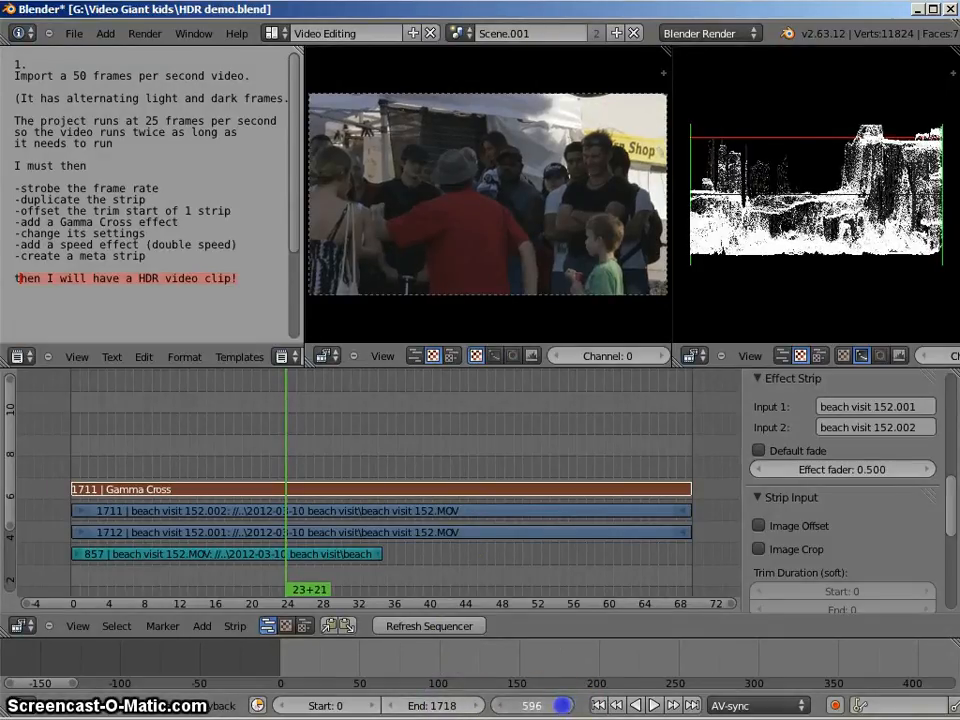
pyautogui.click(566, 705)
pyautogui.click(566, 705)
pyautogui.click(566, 705)
pyautogui.click(566, 705)
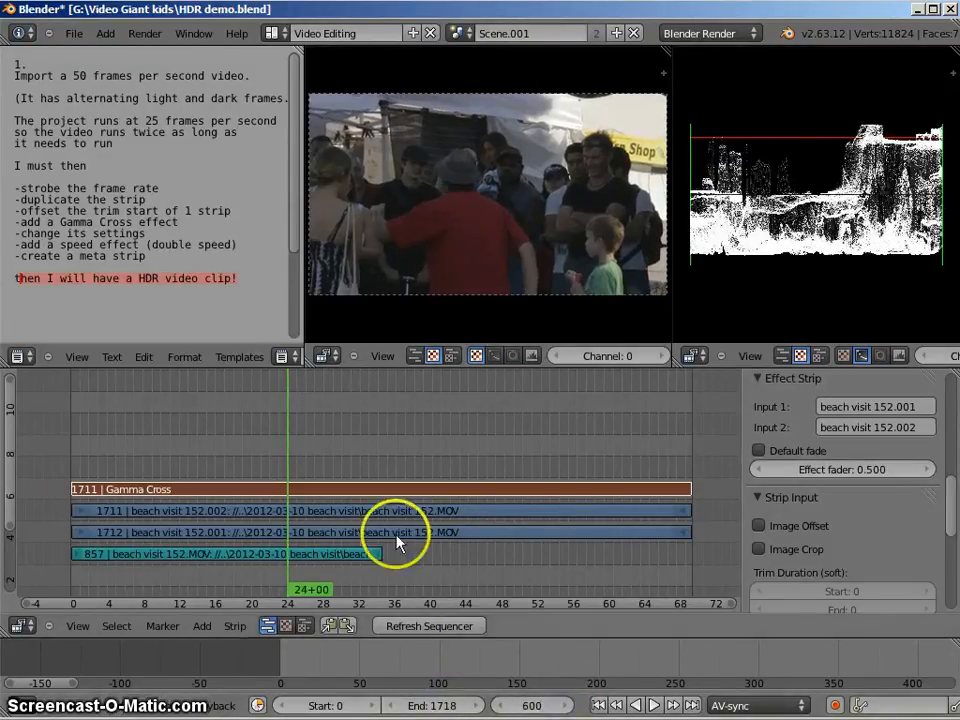
# Enable color balance on the Gamma Cross strip and raise the gamma's HSV value slightly above 1.
pyautogui.scroll(-7, 835, 520)
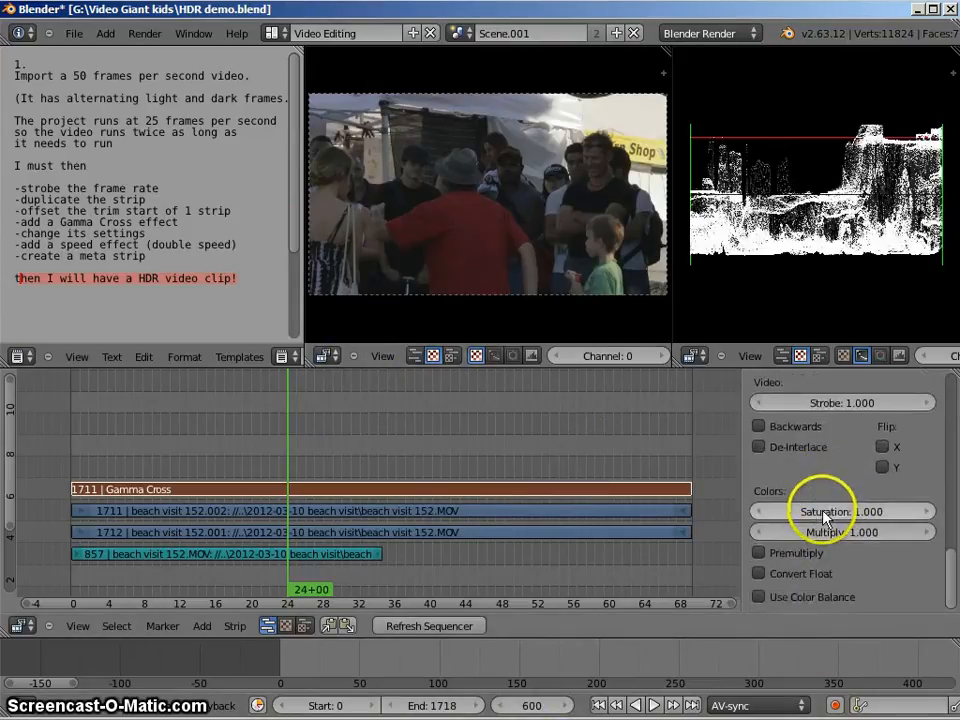
pyautogui.click(758, 596)
pyautogui.scroll(-4, 810, 590)
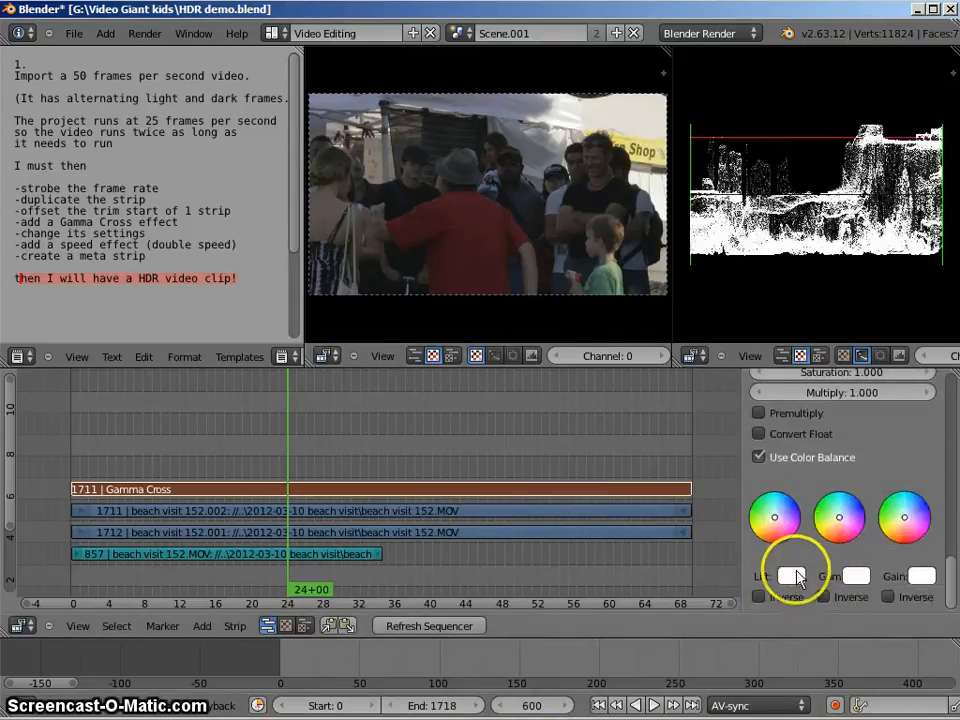
pyautogui.click(857, 576)
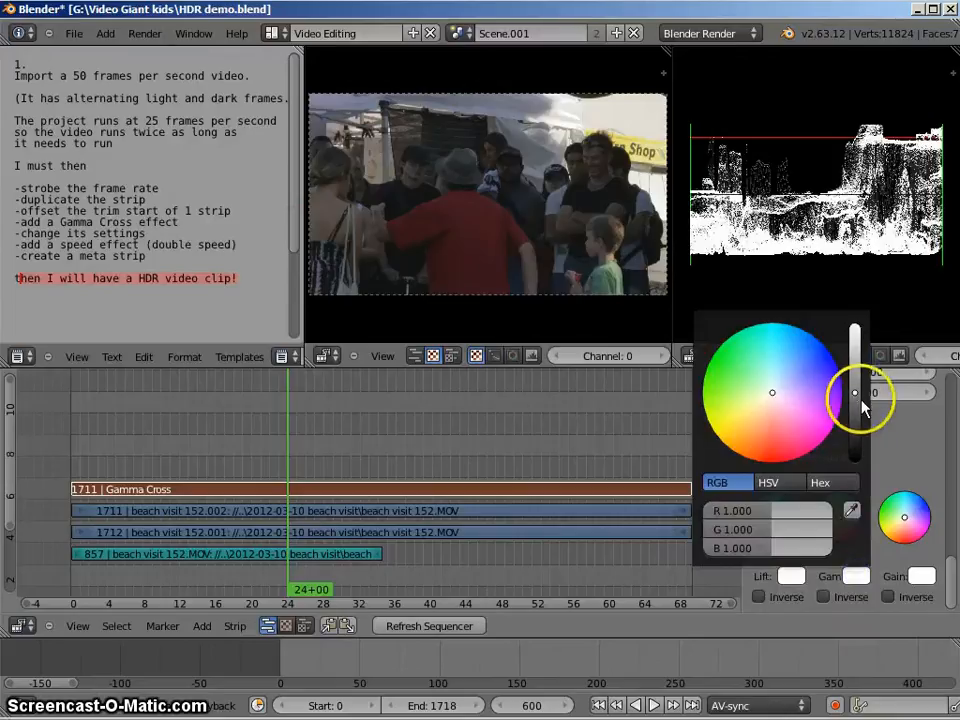
pyautogui.click(768, 482)
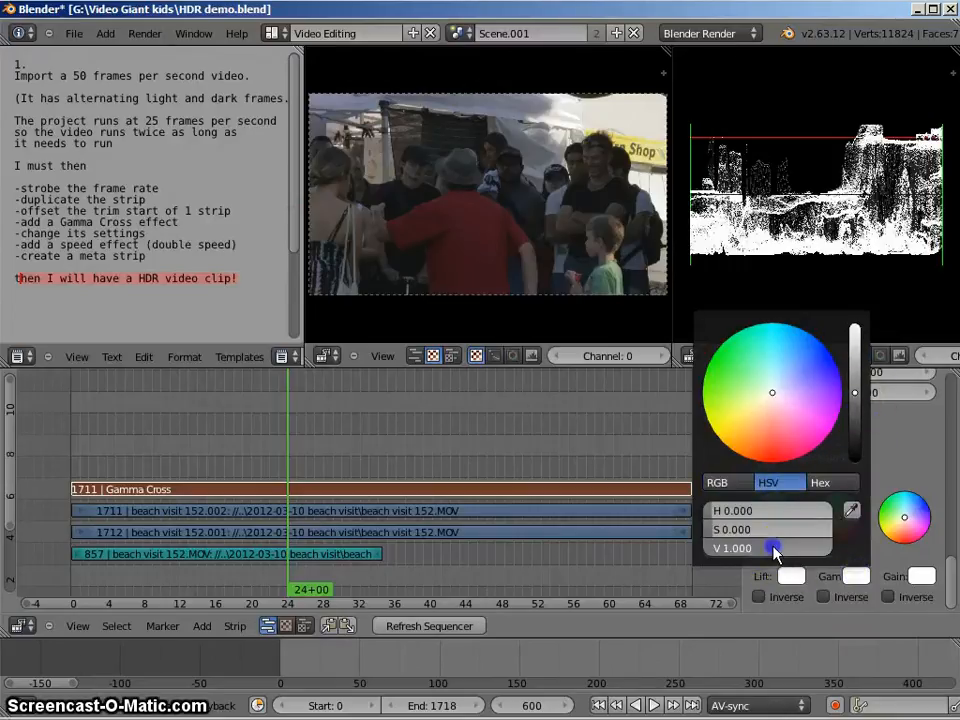
pyautogui.moveTo(775, 551)
pyautogui.mouseDown()
pyautogui.moveTo(793, 549)
pyautogui.moveTo(738, 548)
pyautogui.moveTo(782, 545)
pyautogui.mouseUp()
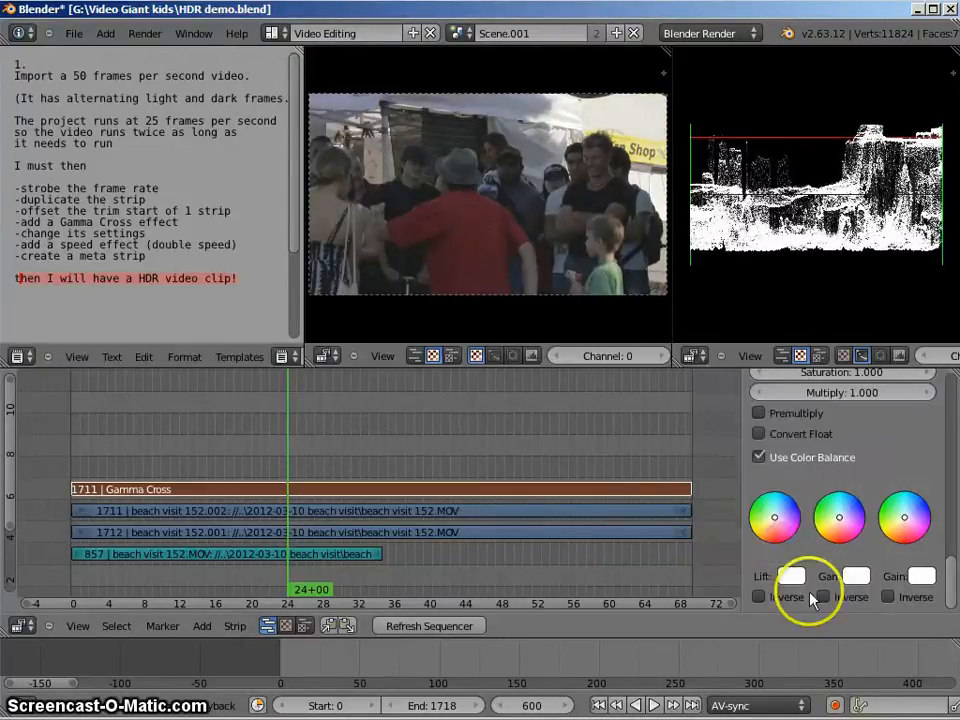
# Lower the HSV value of the Gamma Cross strip's lift slightly and raise its gamma value further.
pyautogui.click(791, 576)
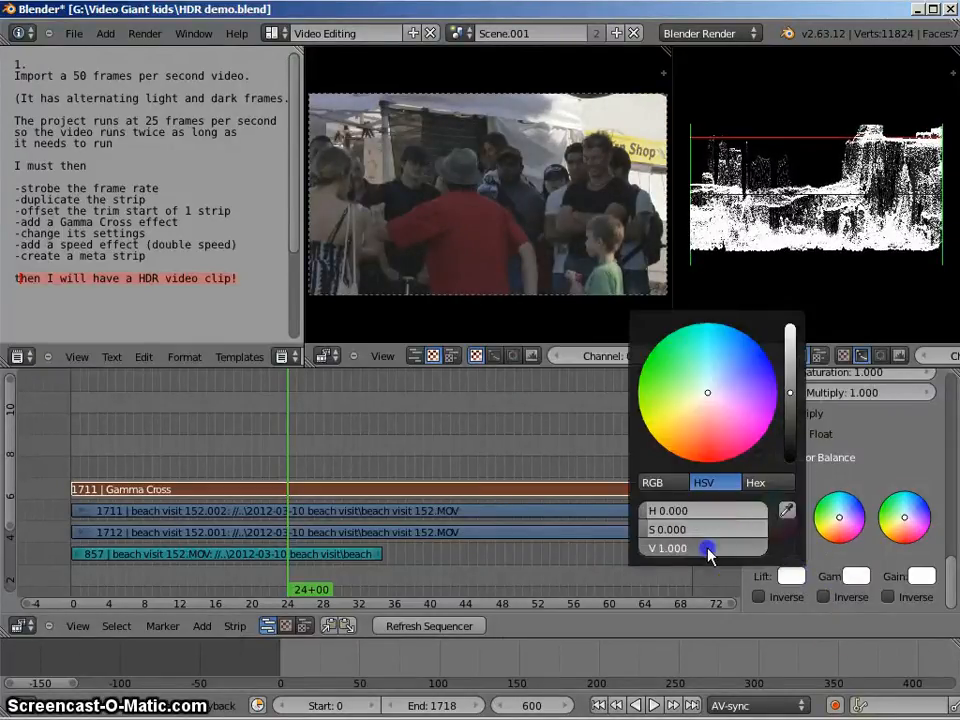
pyautogui.moveTo(708, 553); pyautogui.dragTo(661, 552)
pyautogui.click(853, 578)
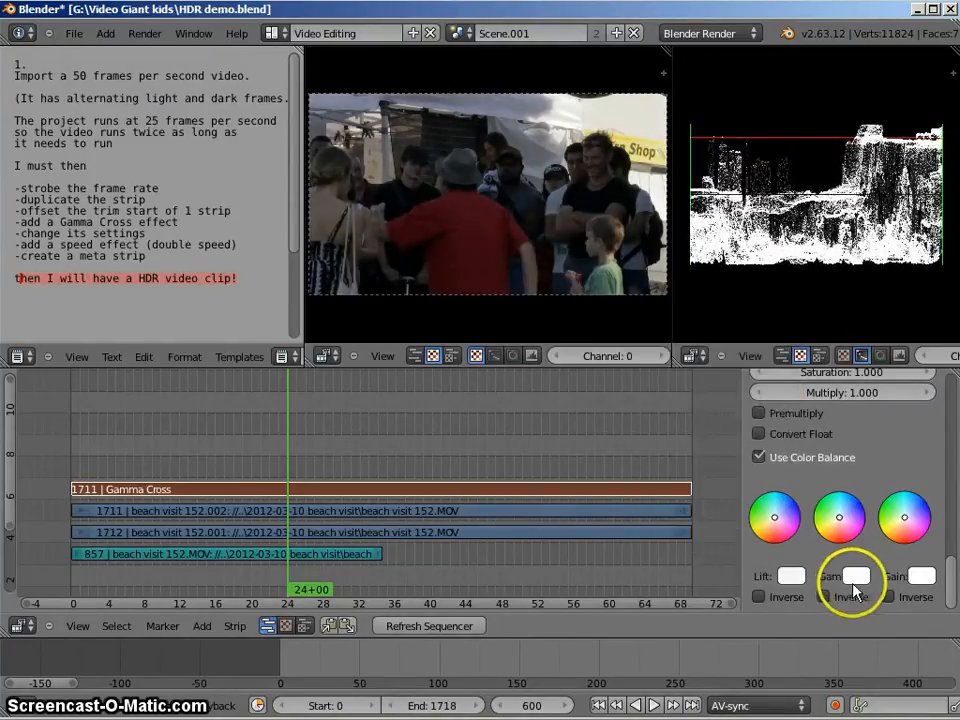
pyautogui.moveTo(786, 547); pyautogui.dragTo(932, 545)
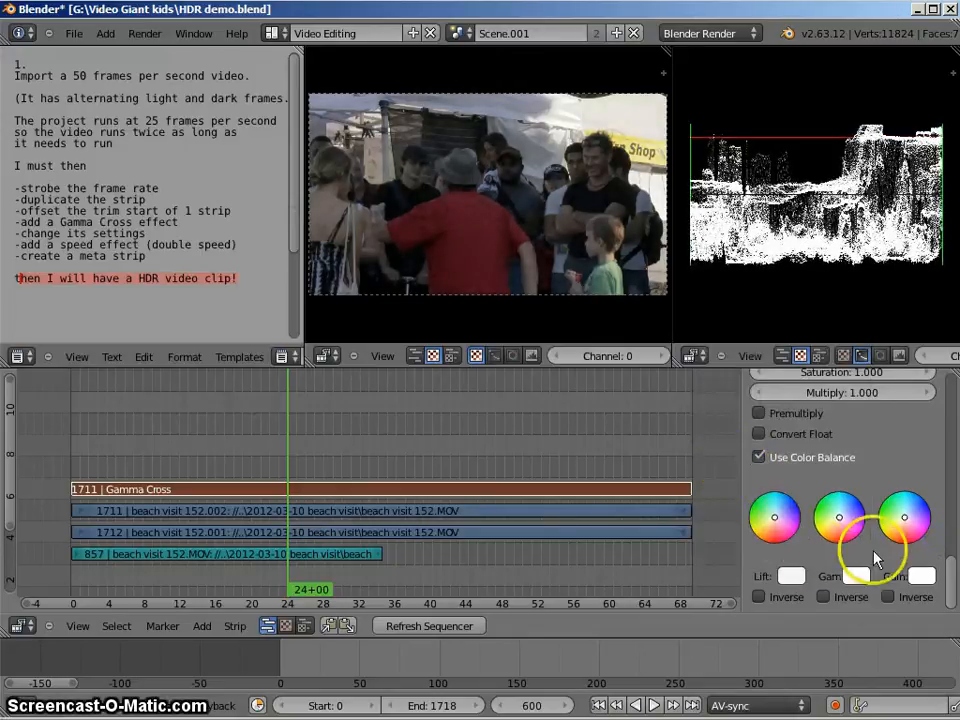
# Try a slight warm red tint on the gamma by raising its saturation, checking the picture at frame 375.
pyautogui.click(855, 576)
pyautogui.moveTo(720, 529); pyautogui.dragTo(732, 531)
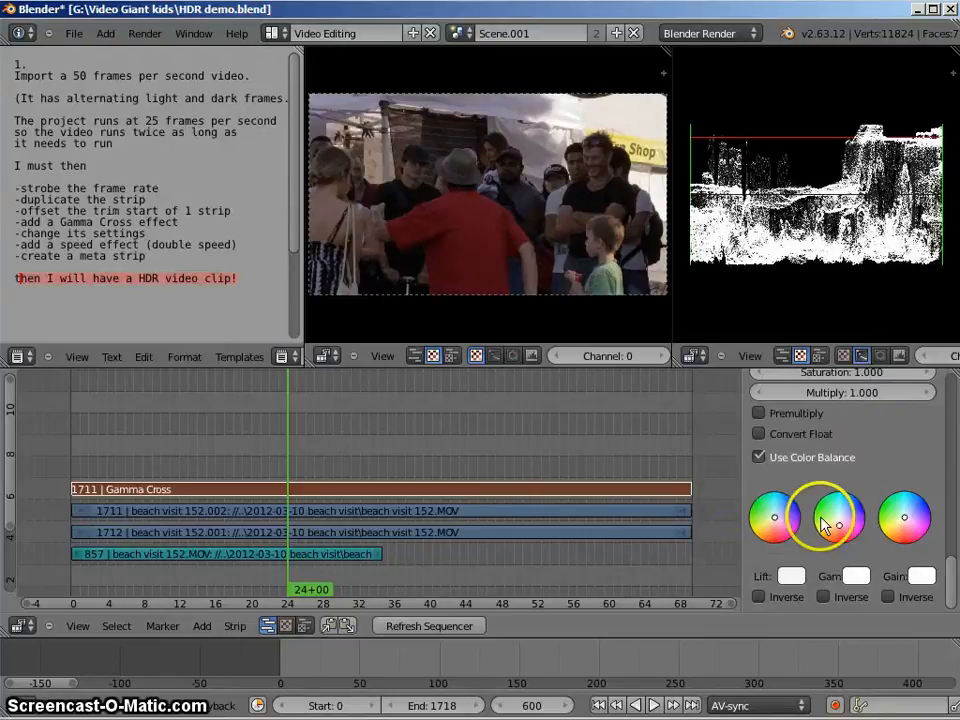
pyautogui.moveTo(257, 456); pyautogui.dragTo(208, 456)
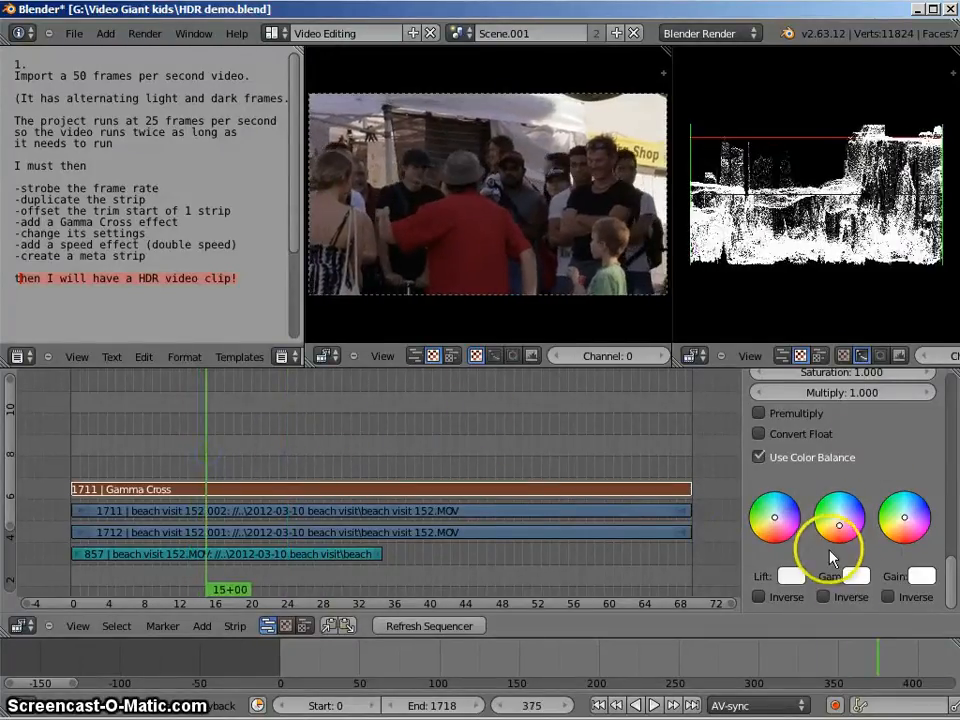
# Shift the Gamma Cross strip's gamma color to a faint cyan-blue tint with low saturation.
pyautogui.click(855, 577)
pyautogui.moveTo(773, 399); pyautogui.dragTo(773, 388)
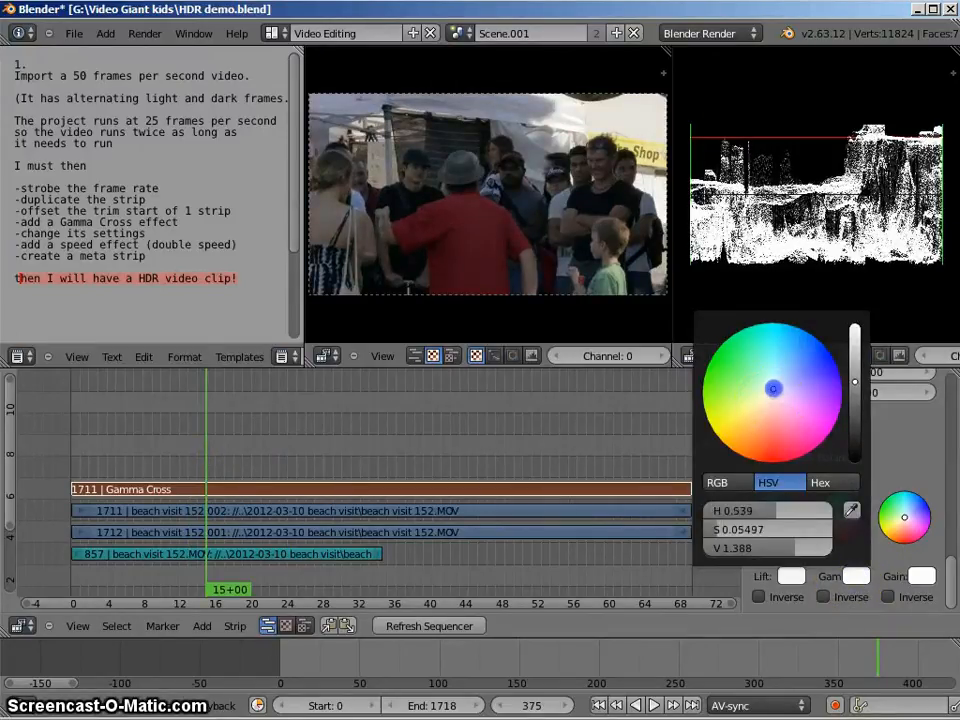
pyautogui.moveTo(717, 528)
pyautogui.mouseDown()
pyautogui.moveTo(727, 528)
pyautogui.moveTo(727, 511)
pyautogui.moveTo(636, 512)
pyautogui.moveTo(705, 511)
pyautogui.moveTo(713, 526)
pyautogui.mouseUp()
pyautogui.moveTo(771, 418); pyautogui.dragTo(773, 389)
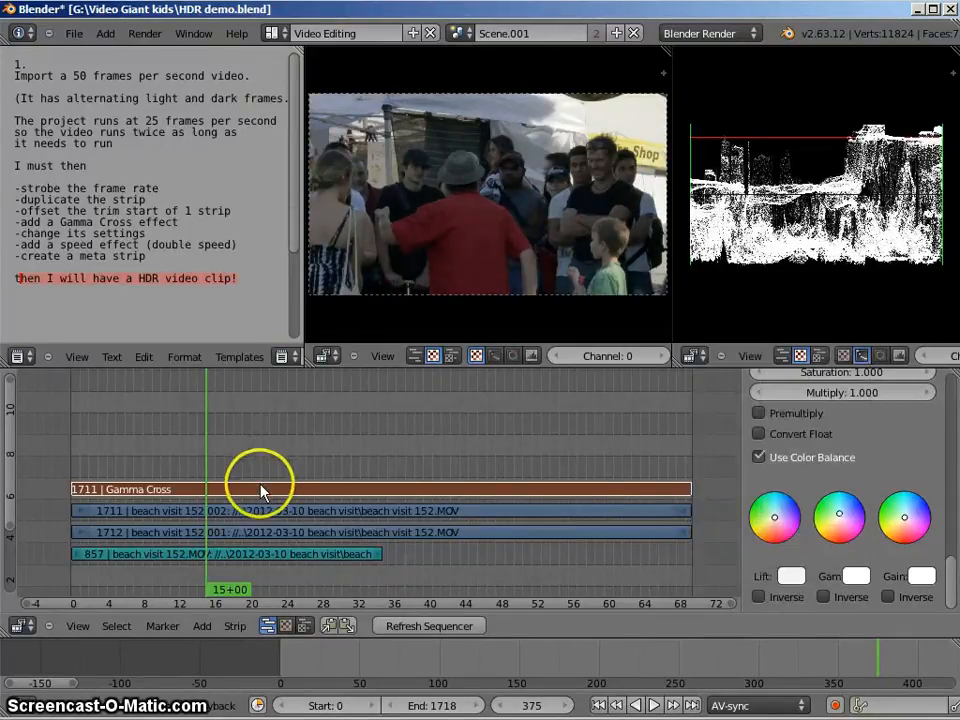
# Add a Speed Control effect to the Gamma Cross strip and set its Multiply Speed to 2.
pyautogui.click(201, 626)
pyautogui.moveTo(225, 497)
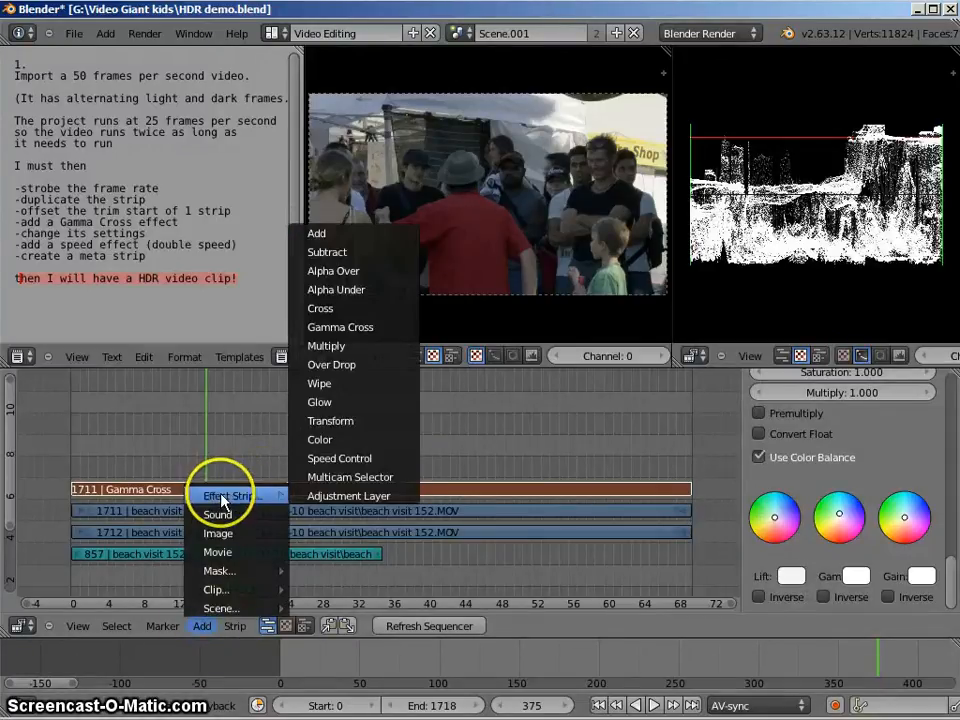
pyautogui.click(333, 459)
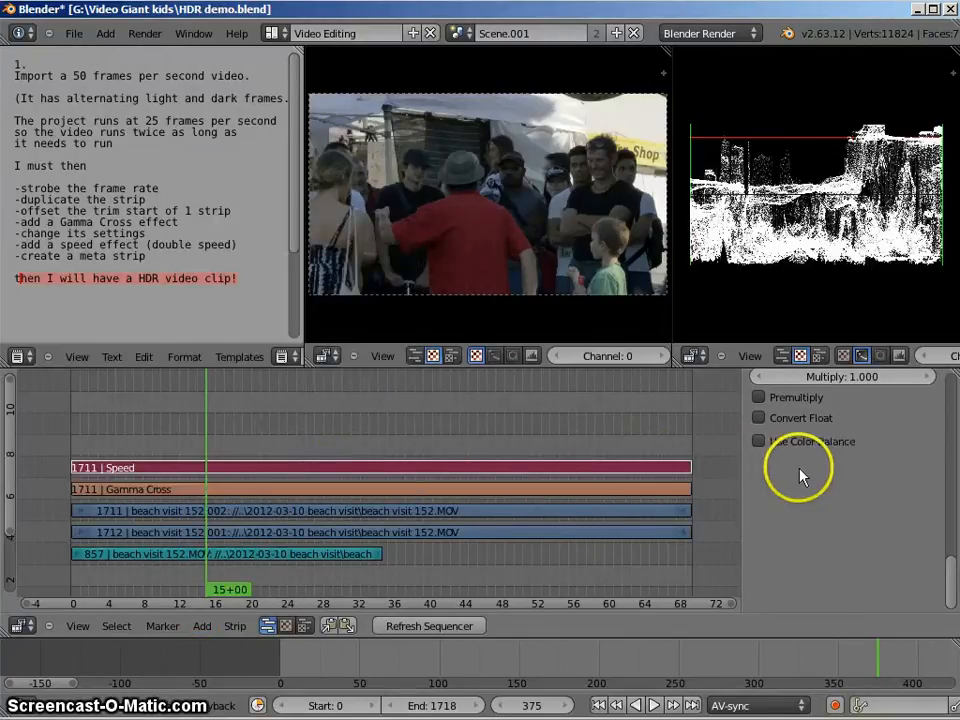
pyautogui.scroll(8, 805, 474)
pyautogui.click(857, 442)
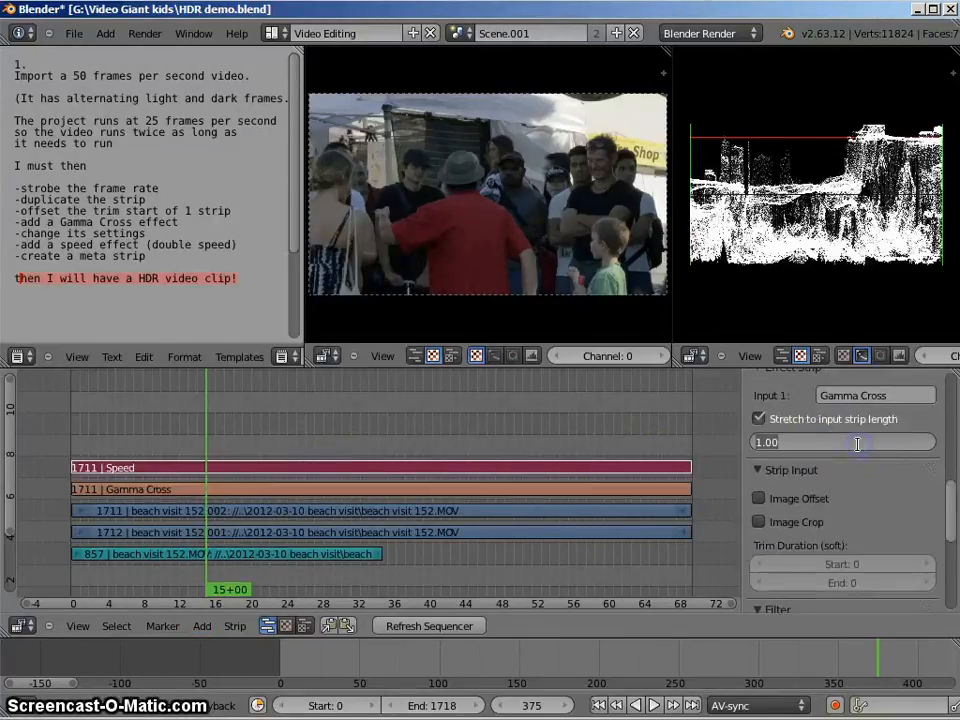
pyautogui.write('2')
pyautogui.press('Return')
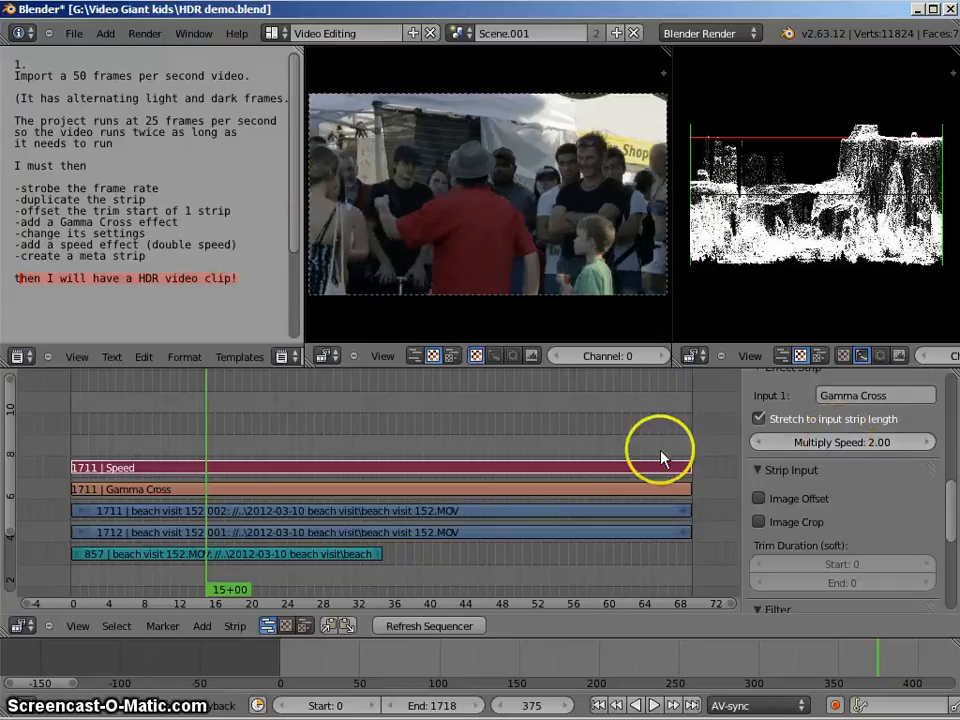
# Play back two sections of the sequence to review the double-speed HDR result.
pyautogui.moveTo(216, 447); pyautogui.dragTo(239, 446)
pyautogui.hotkey('alt', 'a')
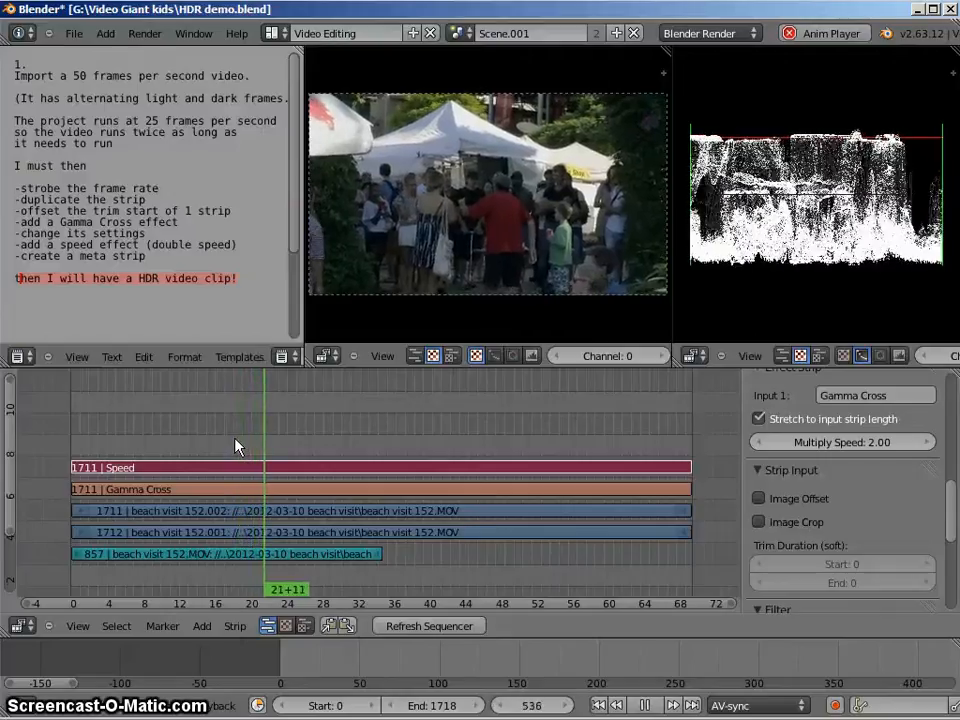
pyautogui.hotkey('alt', 'a')
pyautogui.click(109, 447)
pyautogui.hotkey('alt', 'a')
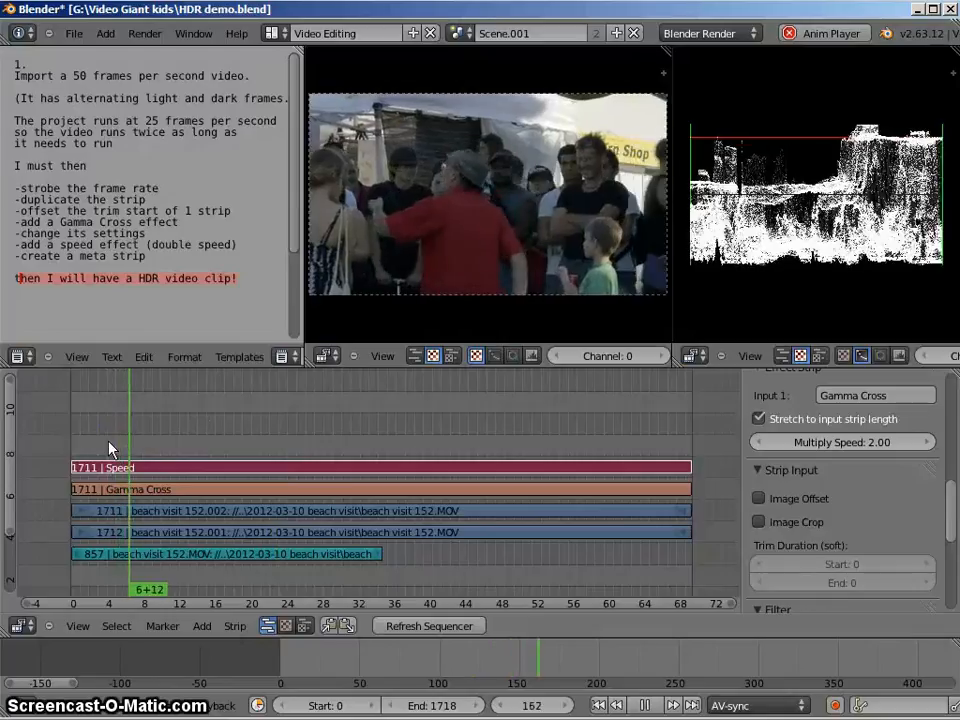
pyautogui.hotkey('alt', 'a')
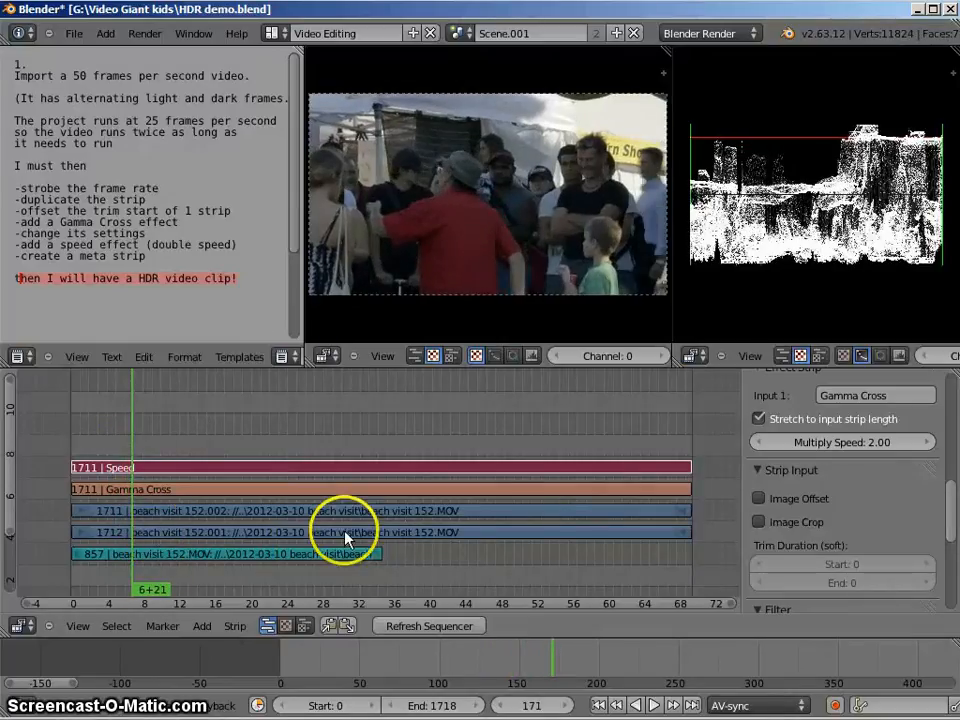
# Group all the strips, including the audio, into one meta strip and place the playhead at frame 863.
pyautogui.rightClick(300, 566)
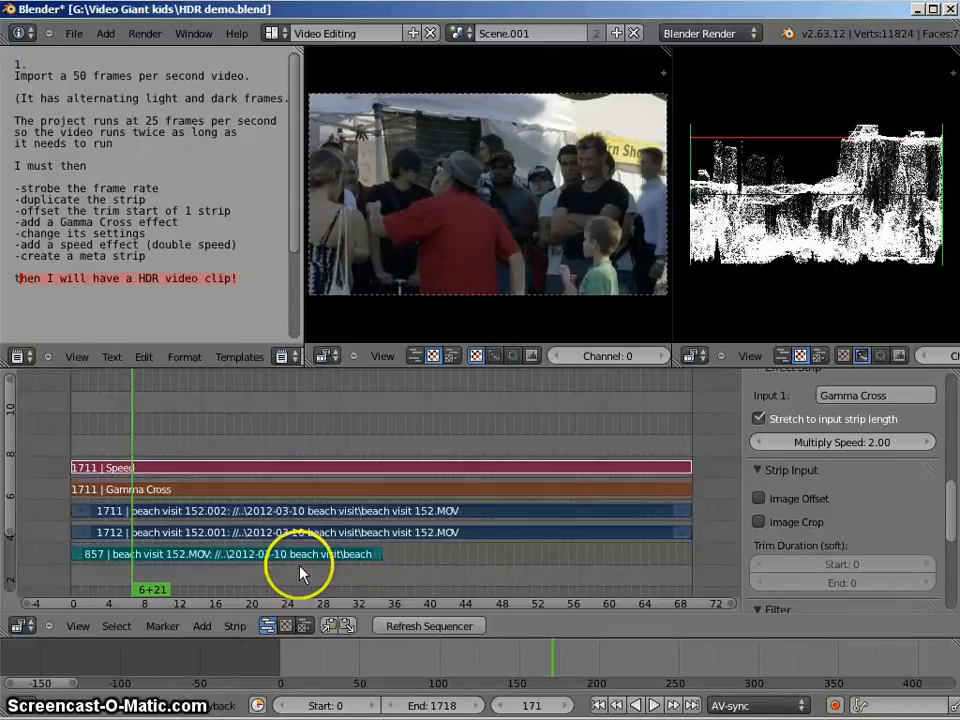
pyautogui.hotkey('ctrl', 'g')
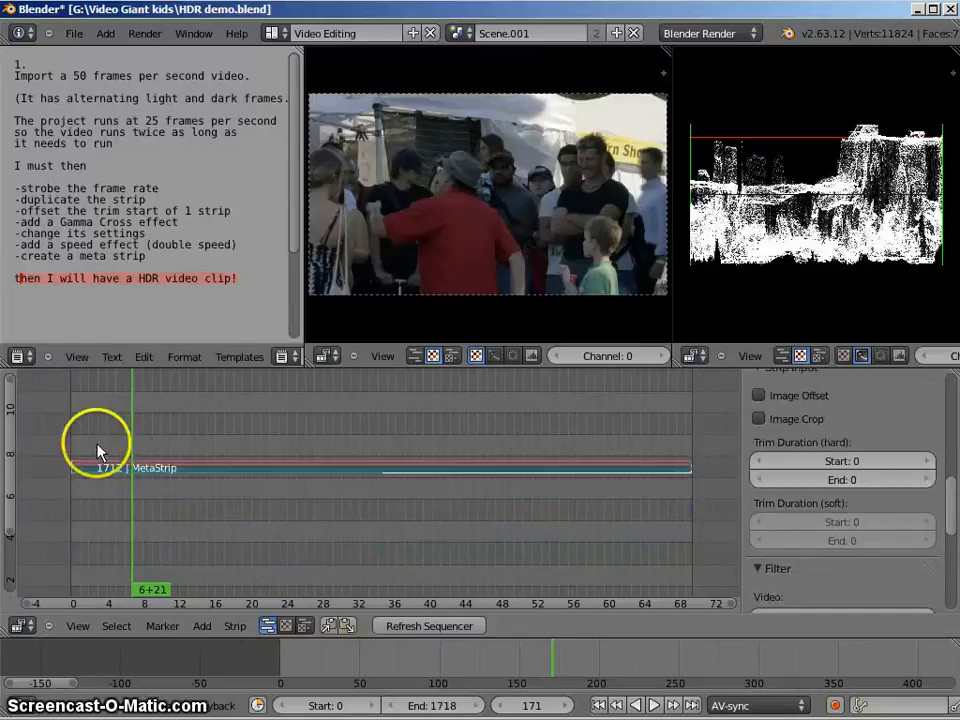
pyautogui.click(381, 452)
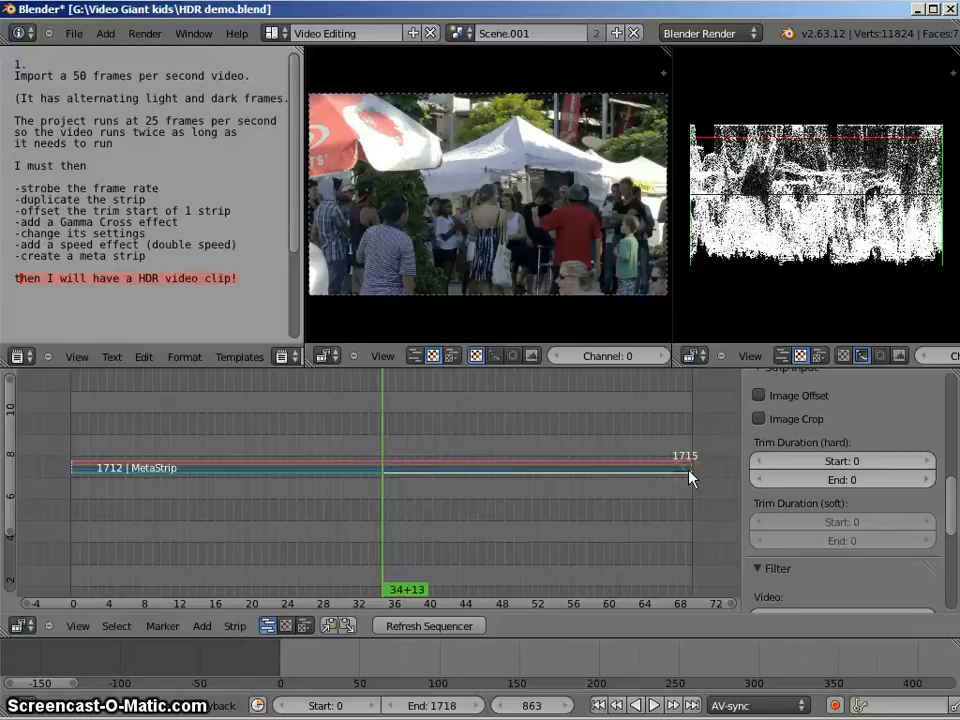
# Trim the meta strip's end back to frame 862, play part of the shortened clip and scrub back near its start.
pyautogui.press('g')
pyautogui.click(387, 439)
pyautogui.moveTo(387, 439); pyautogui.dragTo(296, 446)
pyautogui.hotkey('alt', 'a')
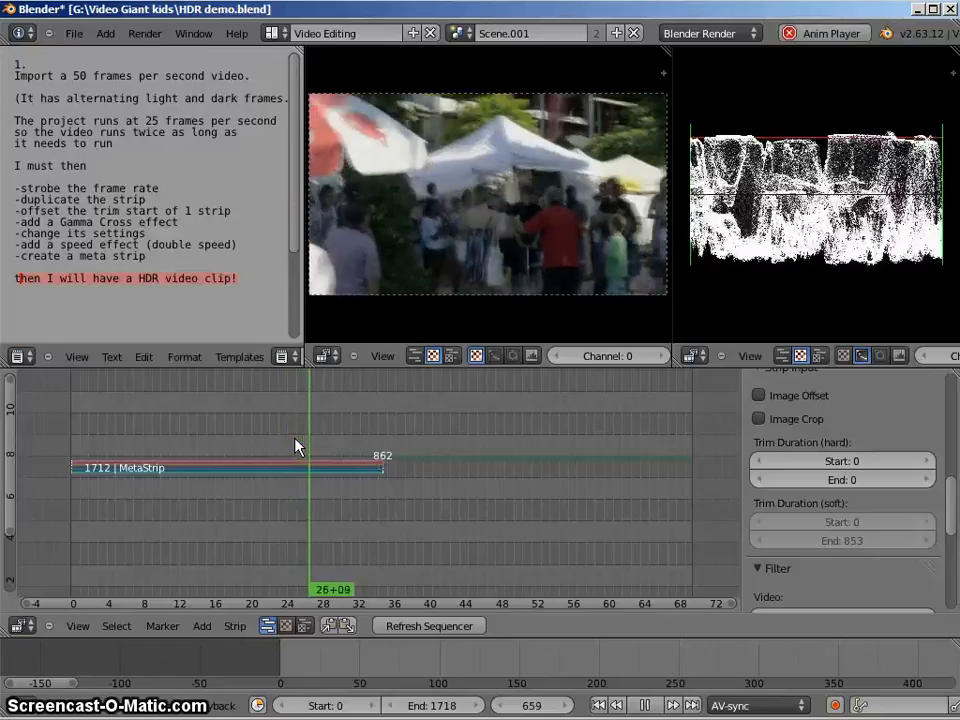
pyautogui.hotkey('alt', 'a')
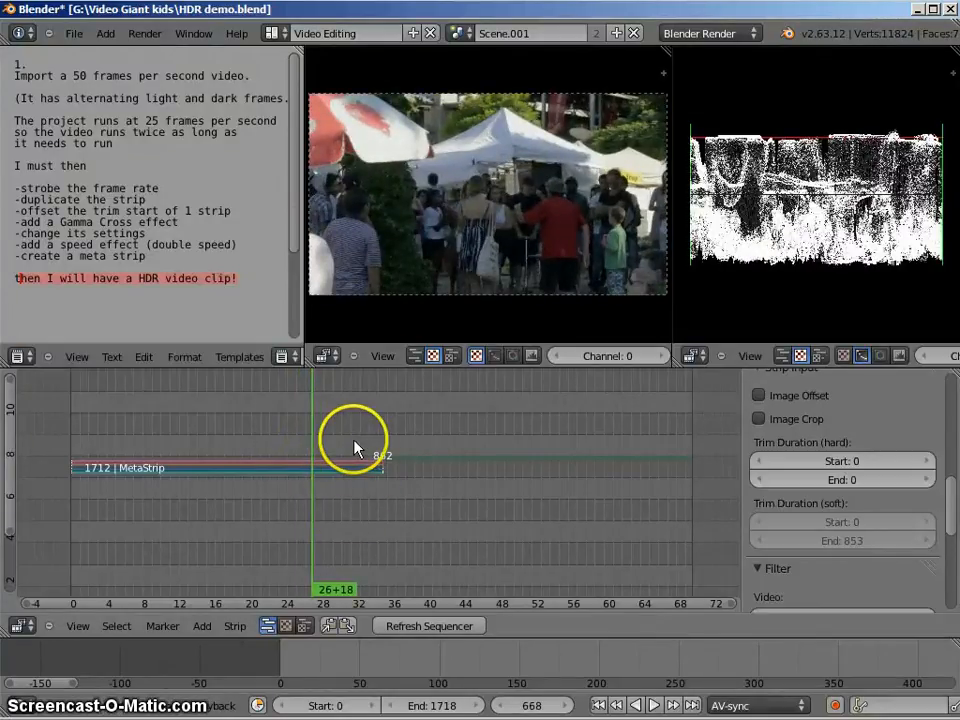
pyautogui.rightClick(345, 438)
pyautogui.moveTo(345, 440); pyautogui.dragTo(94, 437)
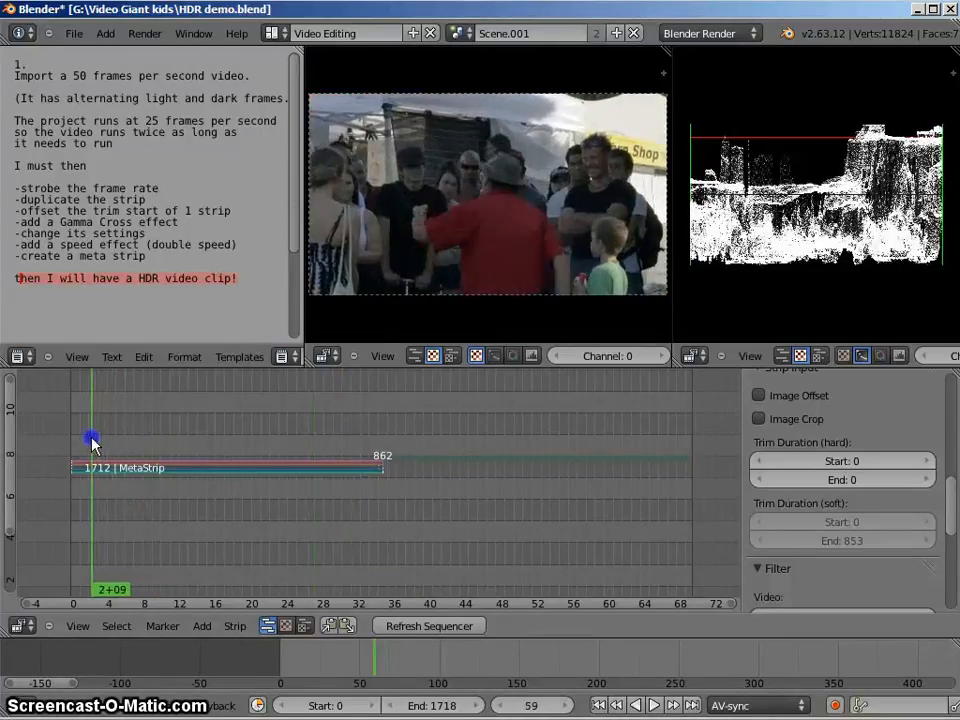
# Add the original movie beach visit 152.MOV to the sequence after the meta strip, in the channels above it.
pyautogui.hotkey('shift', 'a')
pyautogui.click(407, 439)
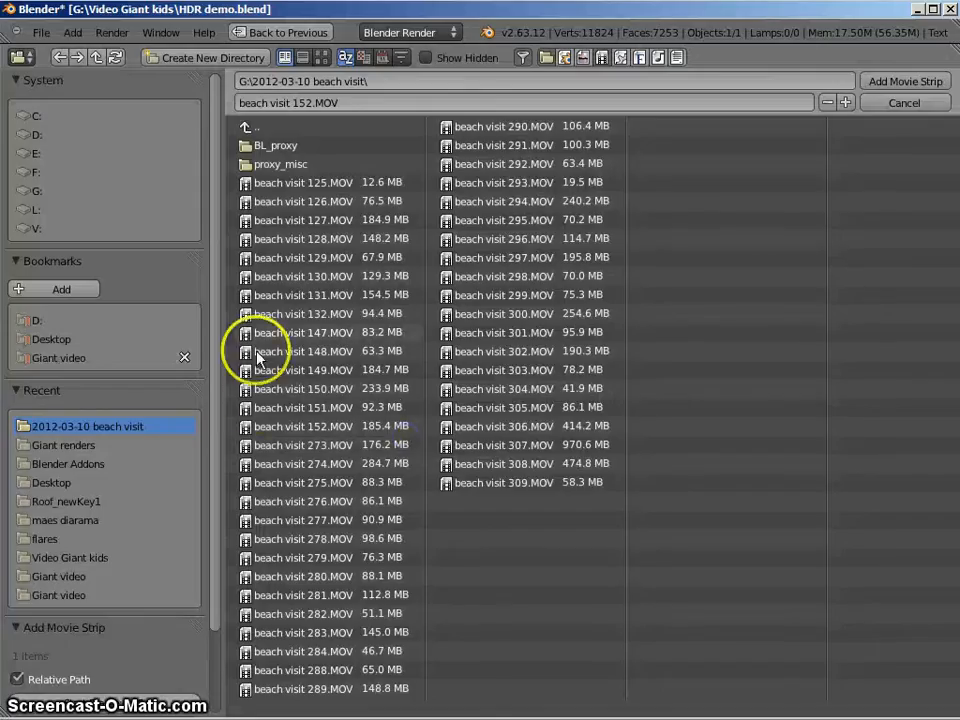
pyautogui.click(280, 427)
pyautogui.click(884, 80)
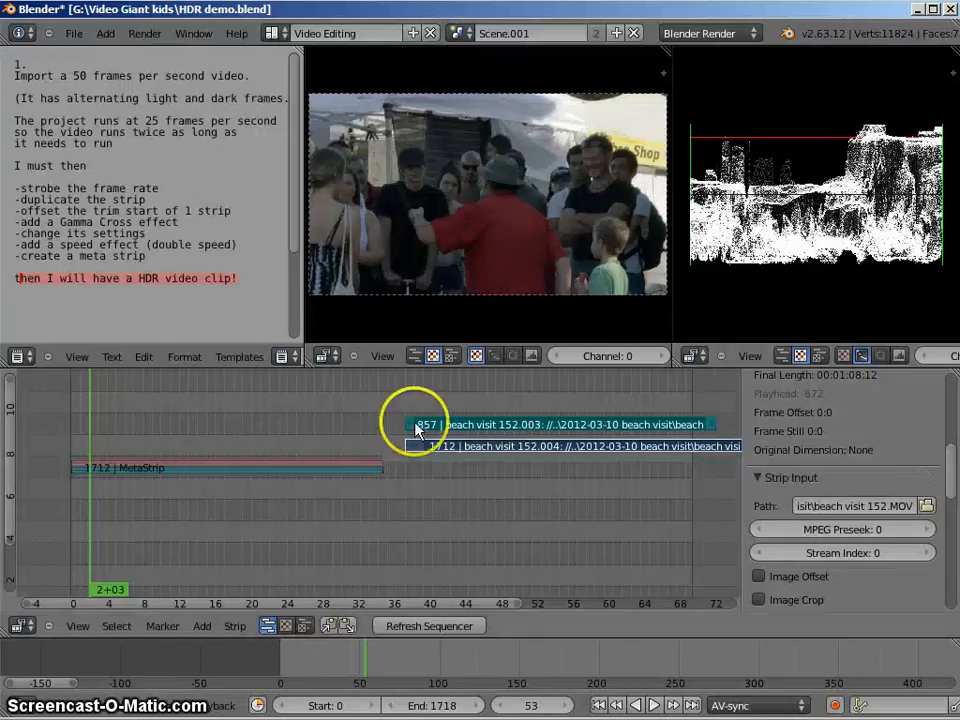
# Compare the original footage with the HDR meta strip by viewing frames from both clips.
pyautogui.click(430, 409)
pyautogui.click(344, 408)
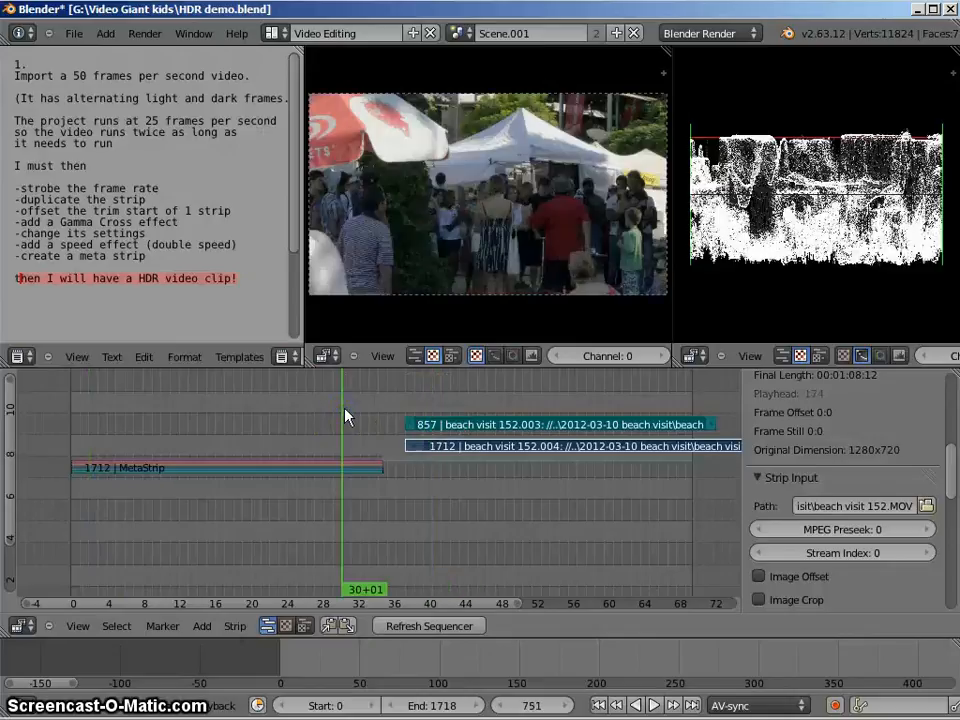
pyautogui.scroll(-4, 537, 405)
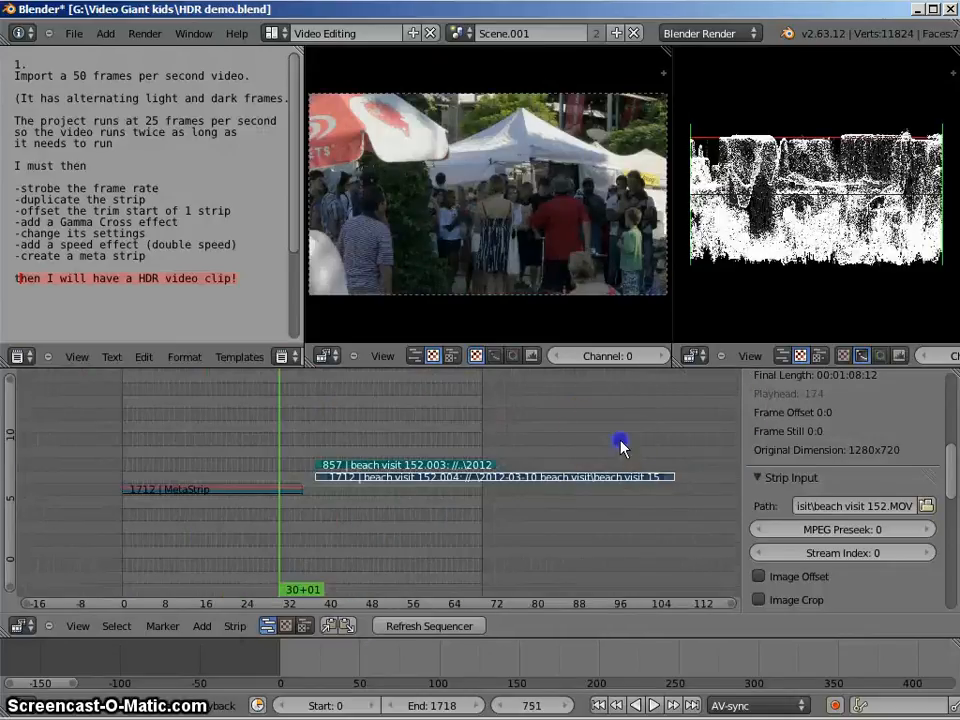
pyautogui.click(620, 445)
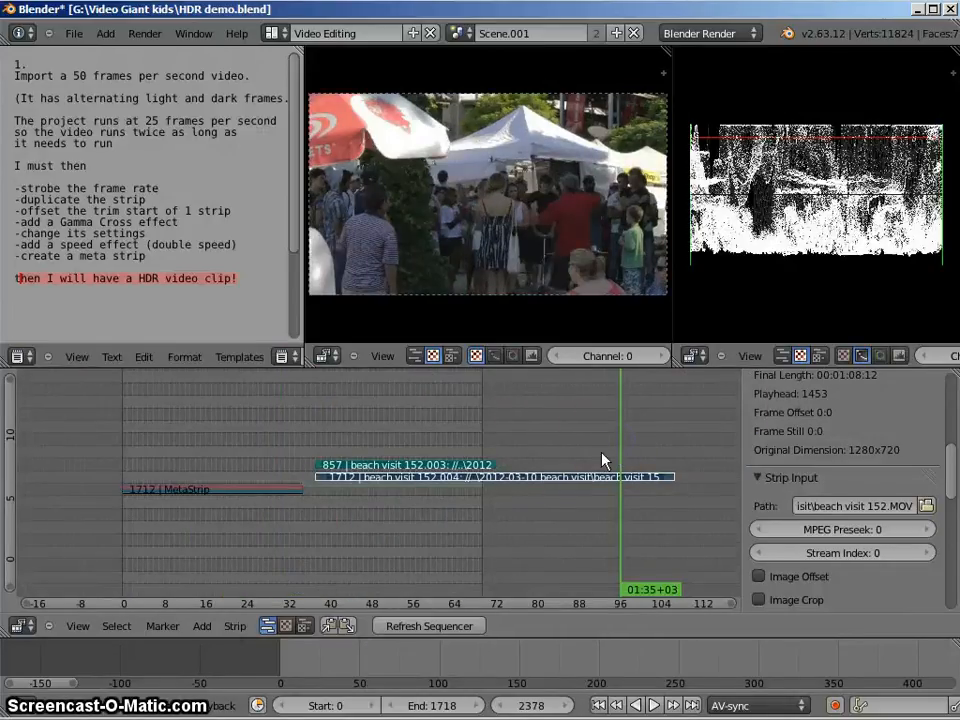
pyautogui.click(277, 477)
pyautogui.moveTo(270, 477); pyautogui.dragTo(265, 469)
# Inside the meta strip, slightly lower the Gamma Cross strip's gain brightness and check its gamma and lift colors.
pyautogui.rightClick(275, 493)
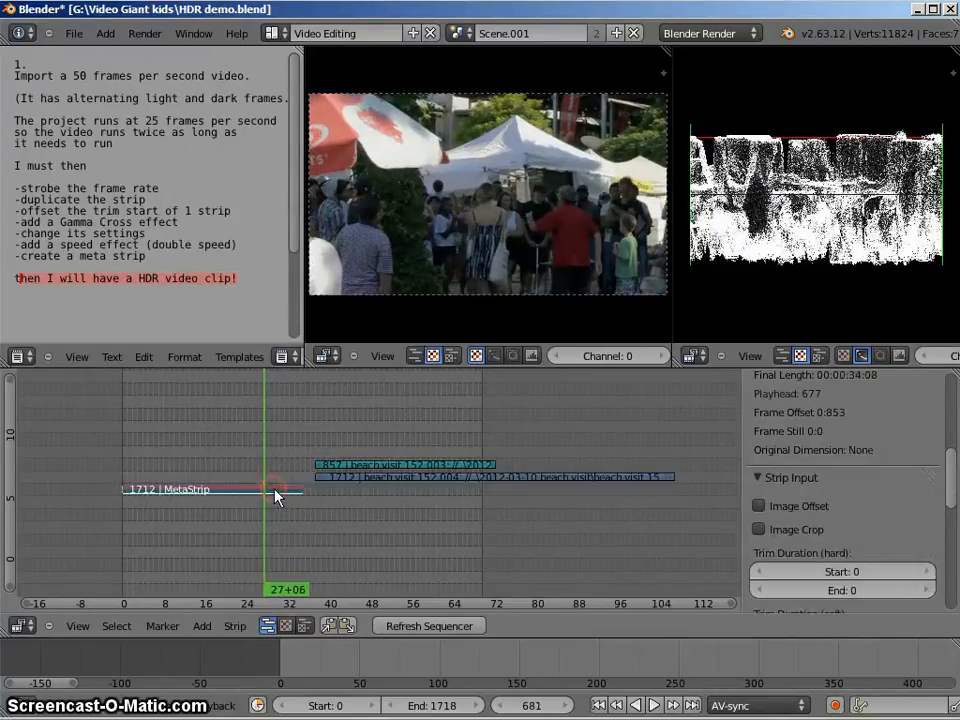
pyautogui.press('Tab')
pyautogui.rightClick(309, 503)
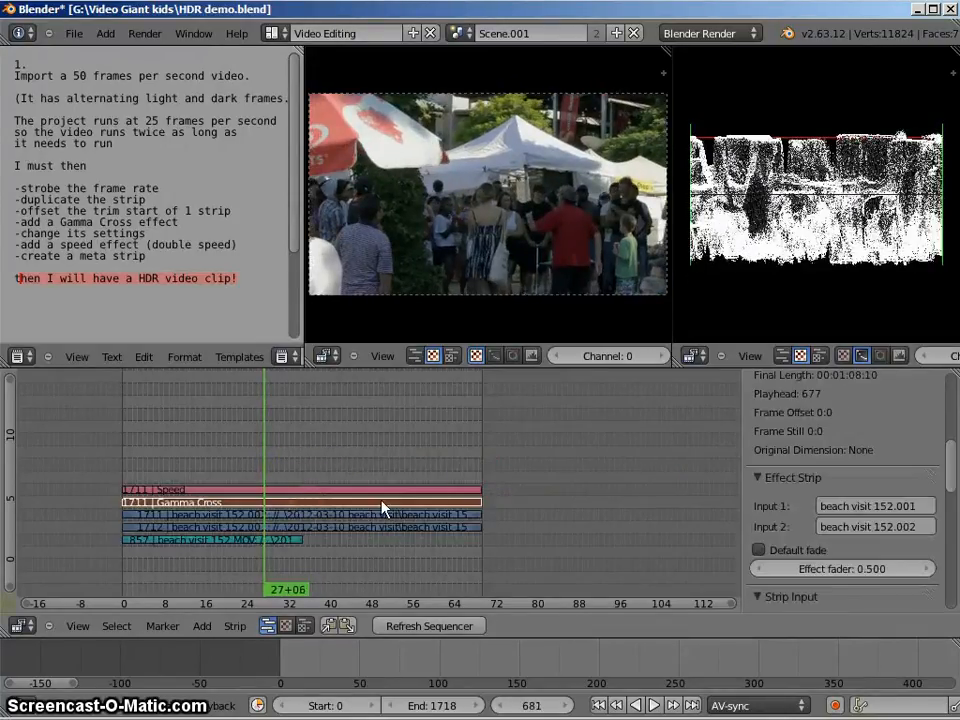
pyautogui.scroll(-15, 870, 540)
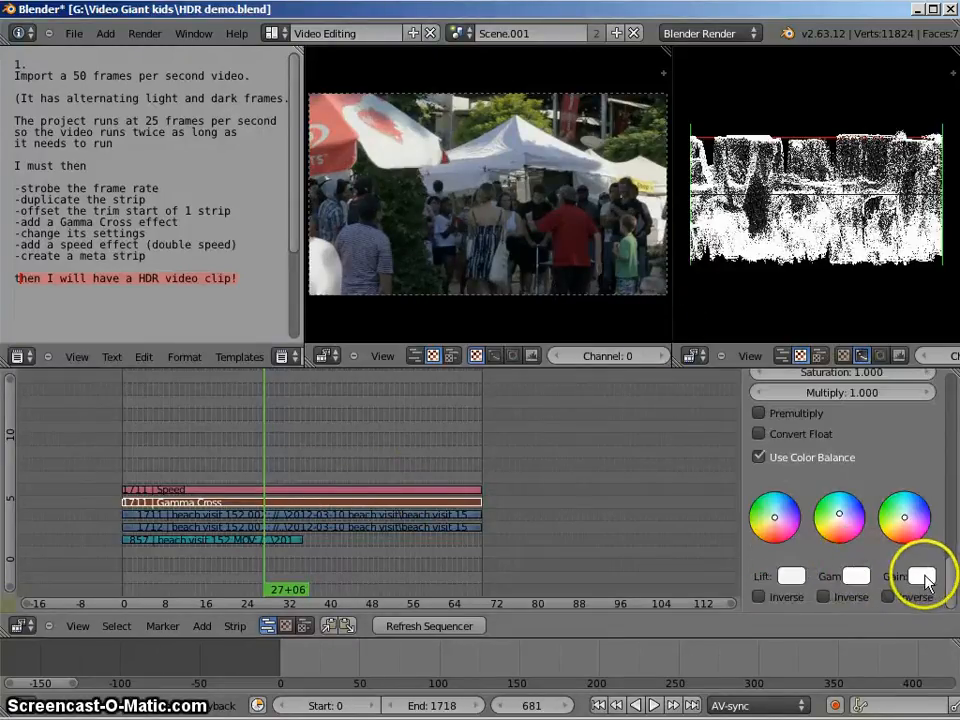
pyautogui.click(922, 575)
pyautogui.moveTo(836, 556); pyautogui.dragTo(782, 553)
pyautogui.click(858, 578)
pyautogui.click(790, 576)
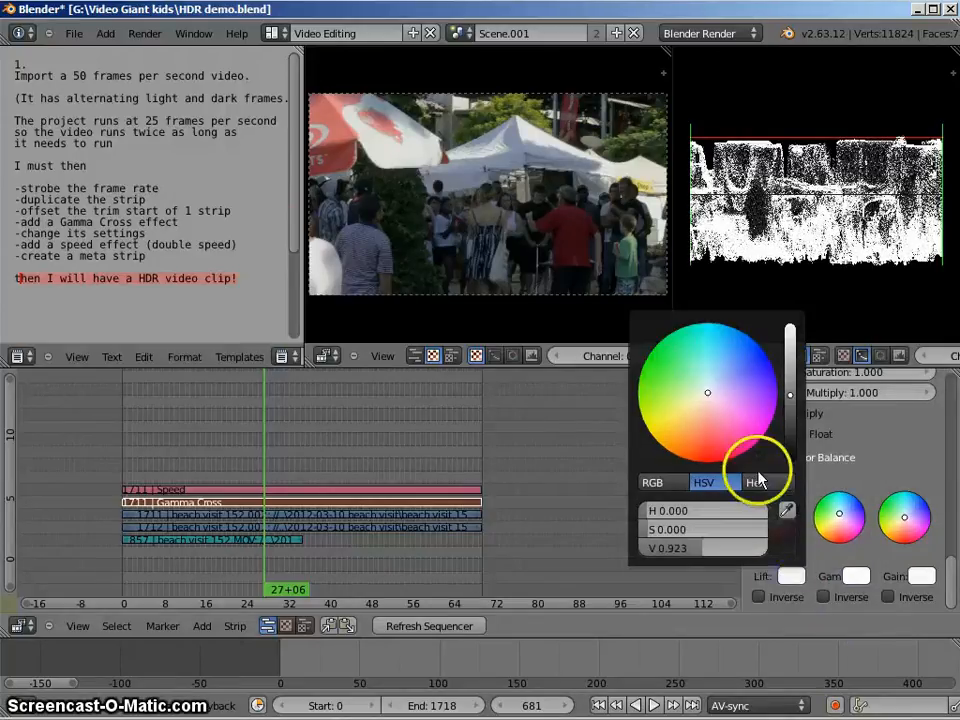
# Return from the meta strip to the main sequence and scrub to frame 283 to review the adjusted image.
pyautogui.scroll(-1, 229, 460)
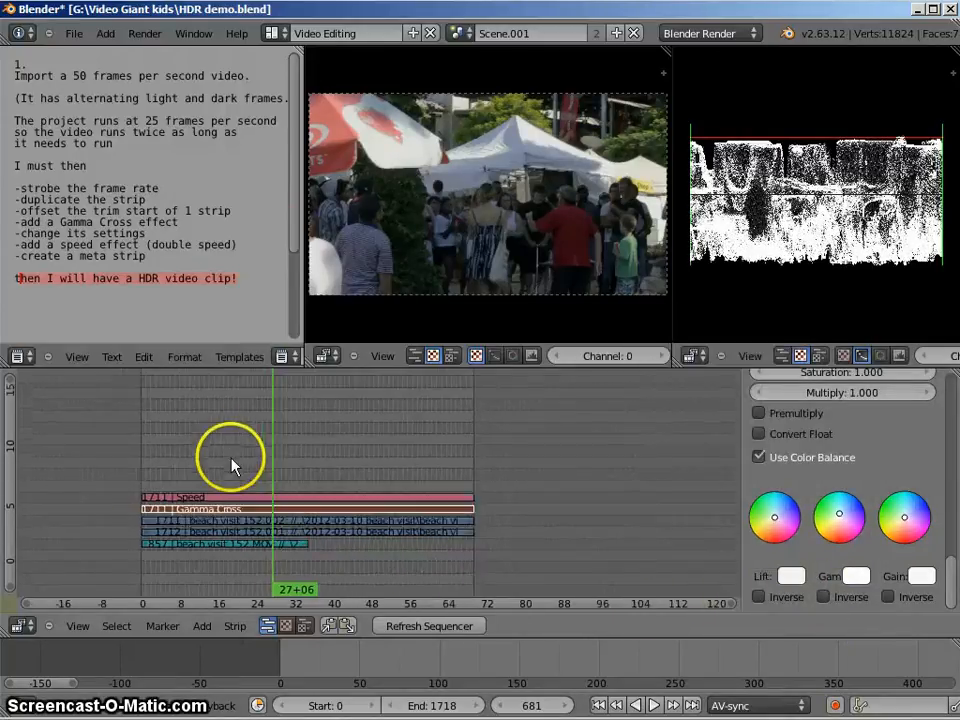
pyautogui.press('Tab')
pyautogui.moveTo(237, 472); pyautogui.dragTo(196, 455)
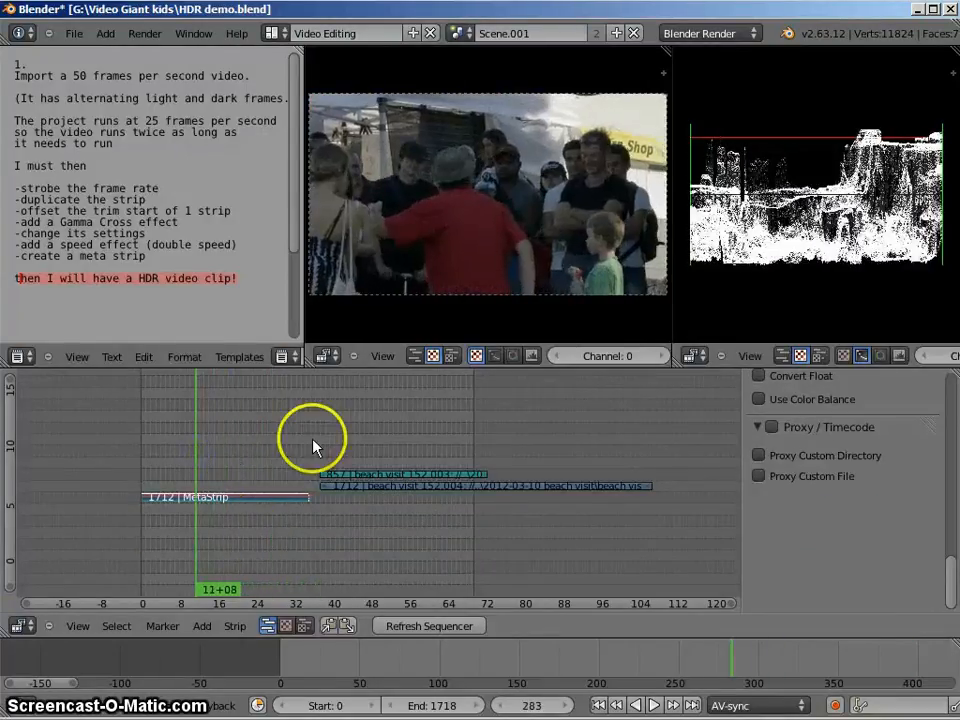
# Add two lines at the end of the notes: "Seems like it would be a good candidate for a script!" and "If only I could write one :(".
pyautogui.click(194, 313)
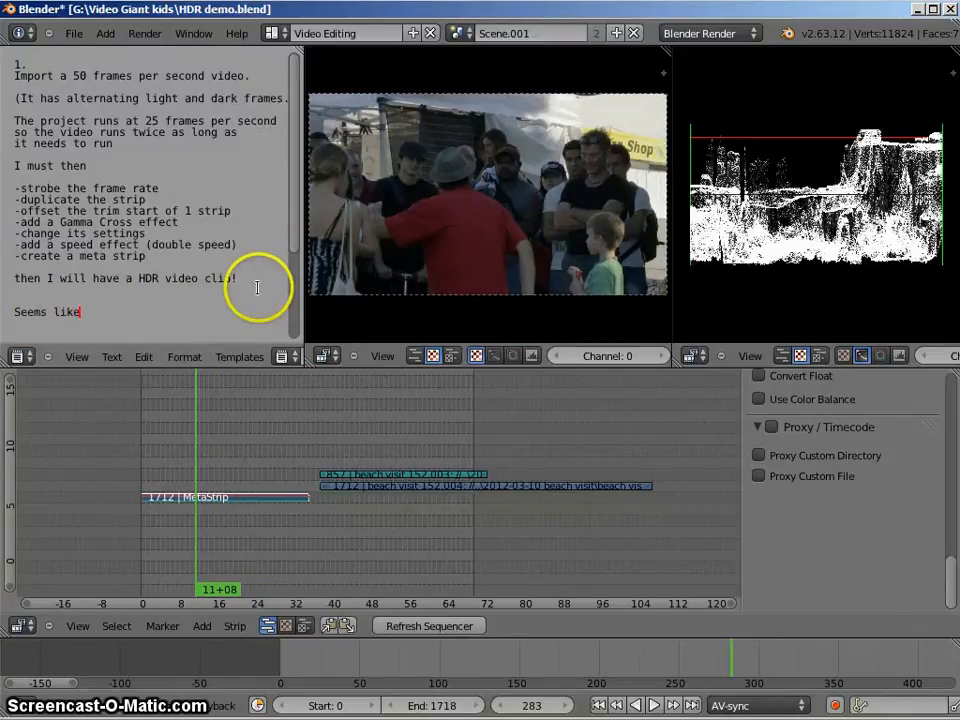
pyautogui.write('Seems like it would be a g')
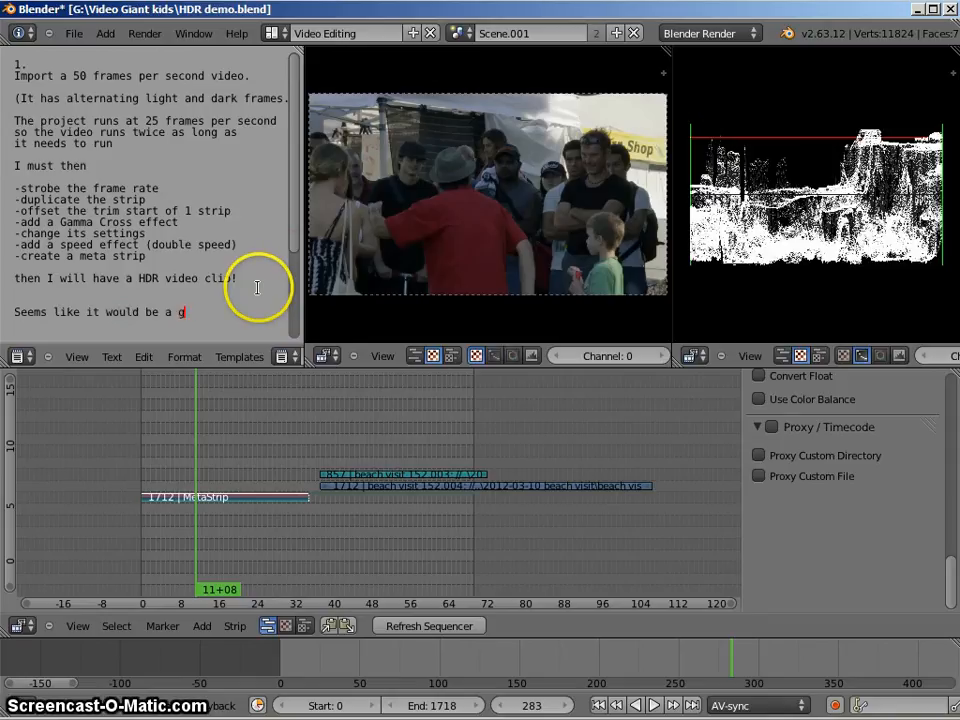
pyautogui.write('ood candidate for a sc')
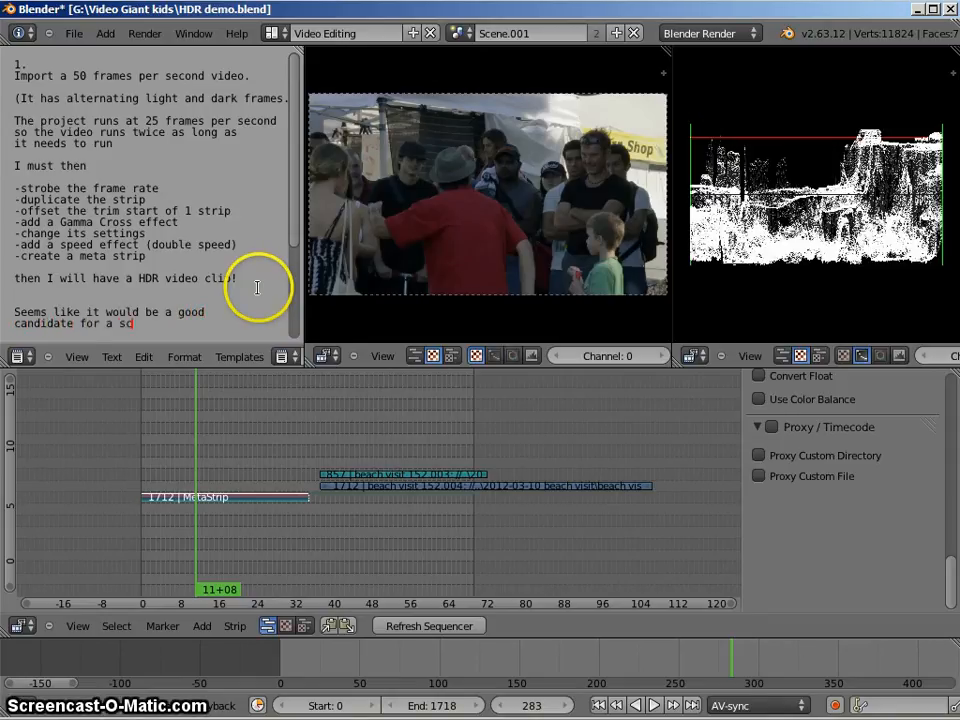
pyautogui.write('ript!')
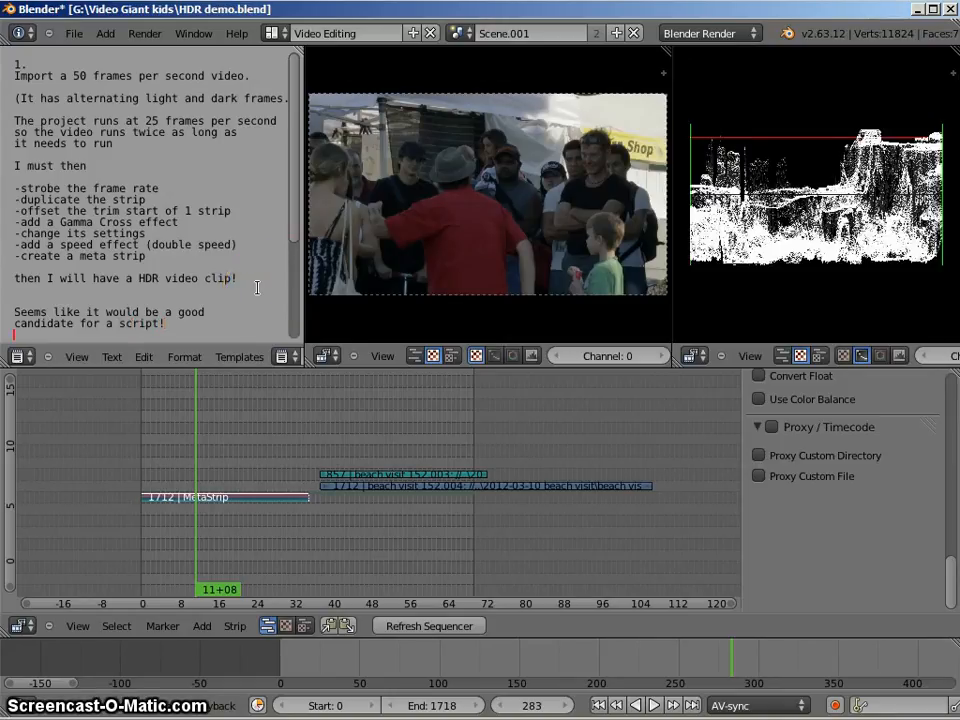
pyautogui.press('Return')
pyautogui.write('If onl')
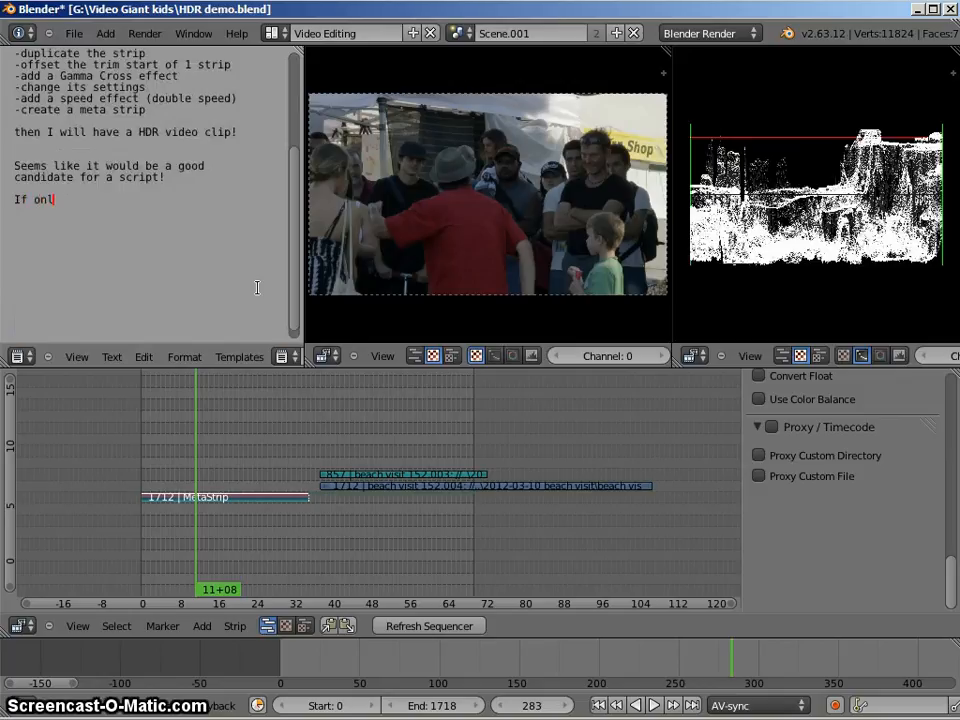
pyautogui.write('y I could write one')
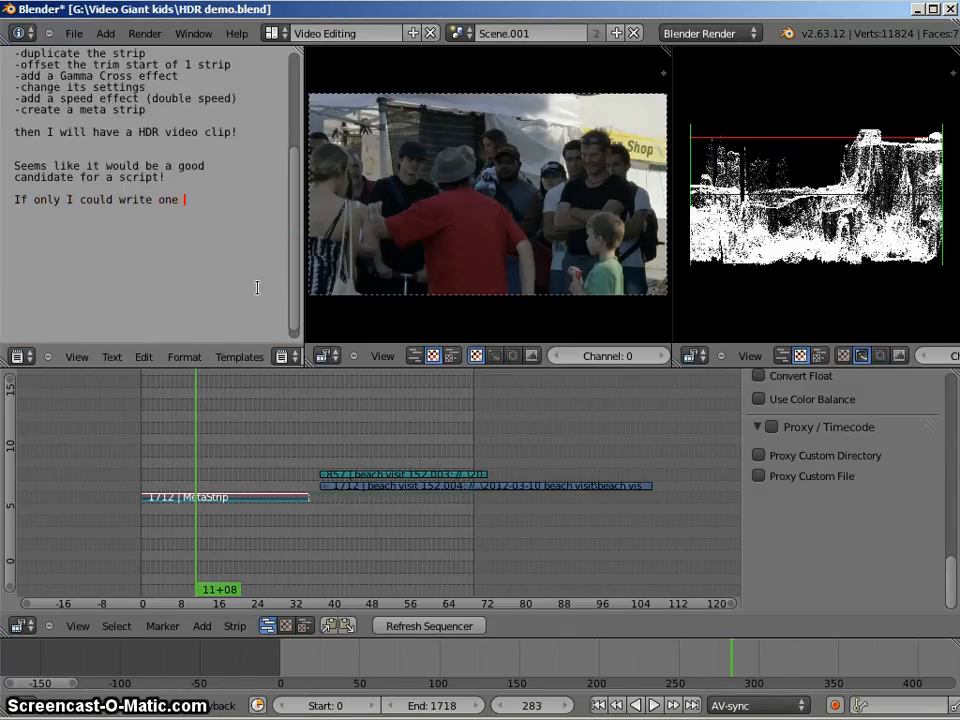
pyautogui.write(' :(')
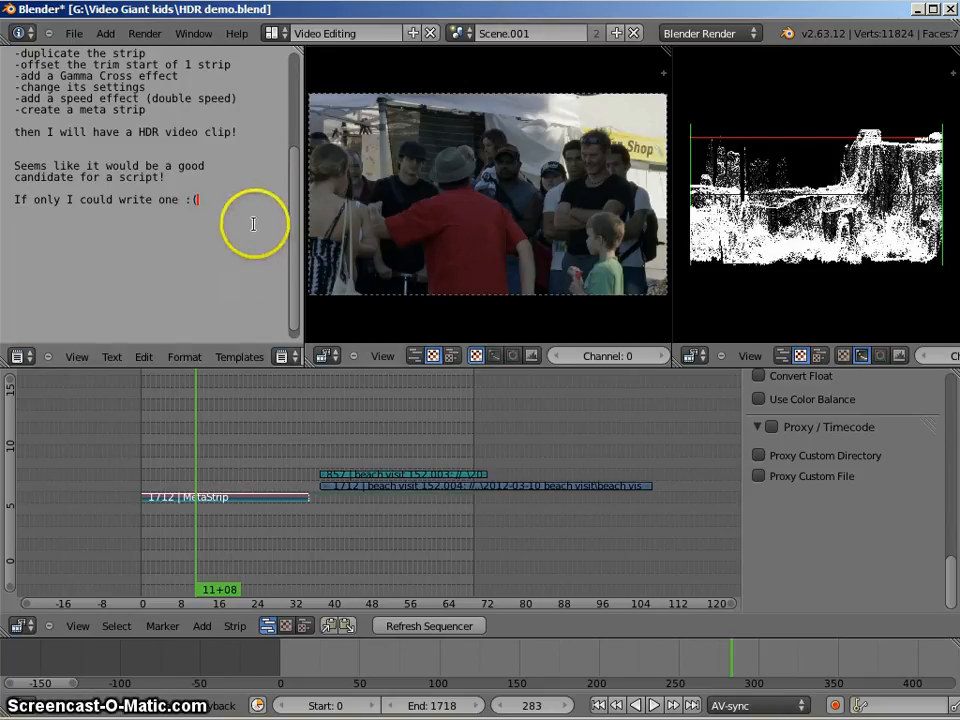
pyautogui.press('Return')
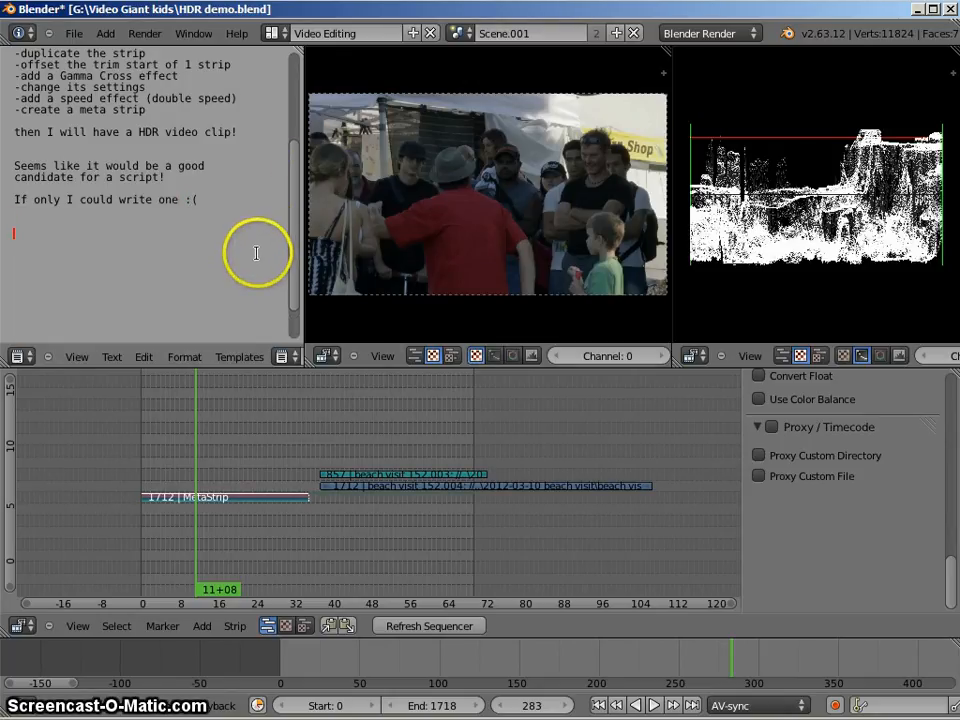